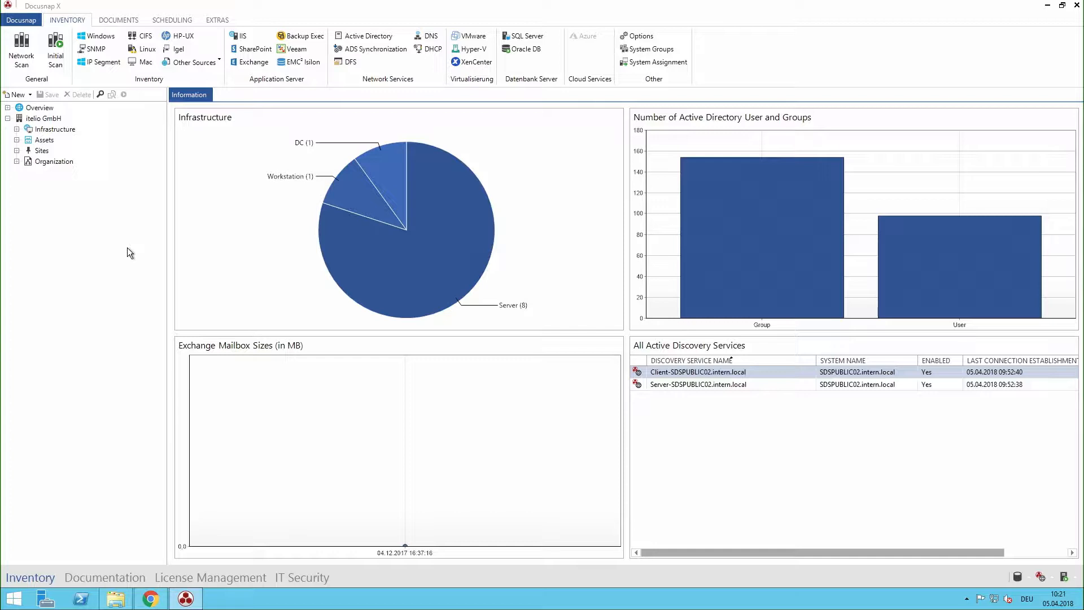
# - Open the communication map of lsass.exe from the Infrastructure documentation and enlarge it for viewing
pyautogui.click(16, 129)
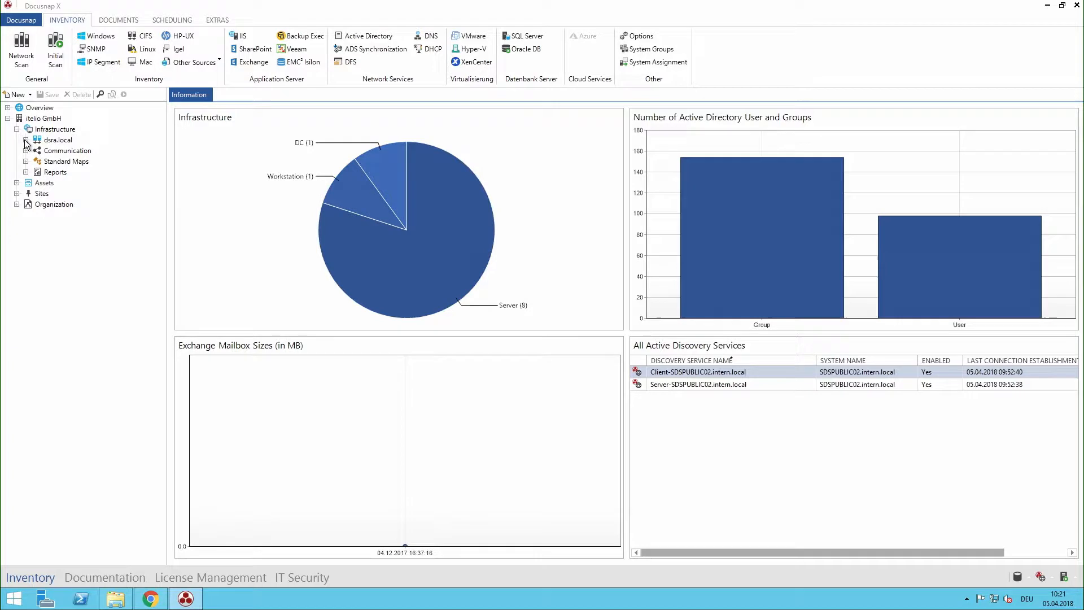
pyautogui.click(26, 161)
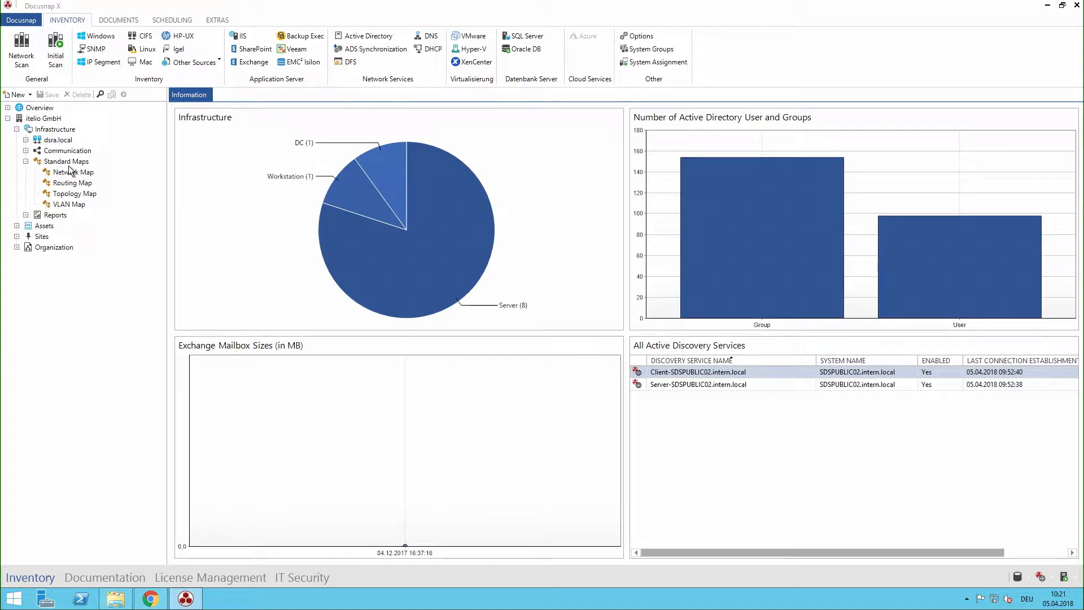
pyautogui.click(25, 151)
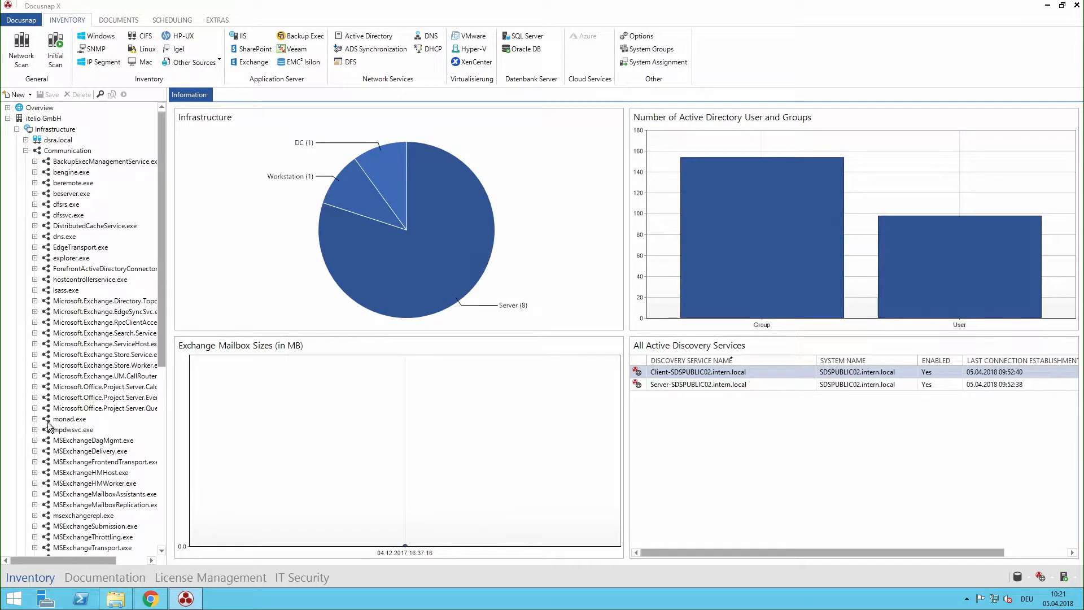
pyautogui.scroll(-2, 48, 420)
pyautogui.scroll(-2, 42, 506)
pyautogui.click(35, 209)
pyautogui.click(44, 230)
pyautogui.click(85, 241)
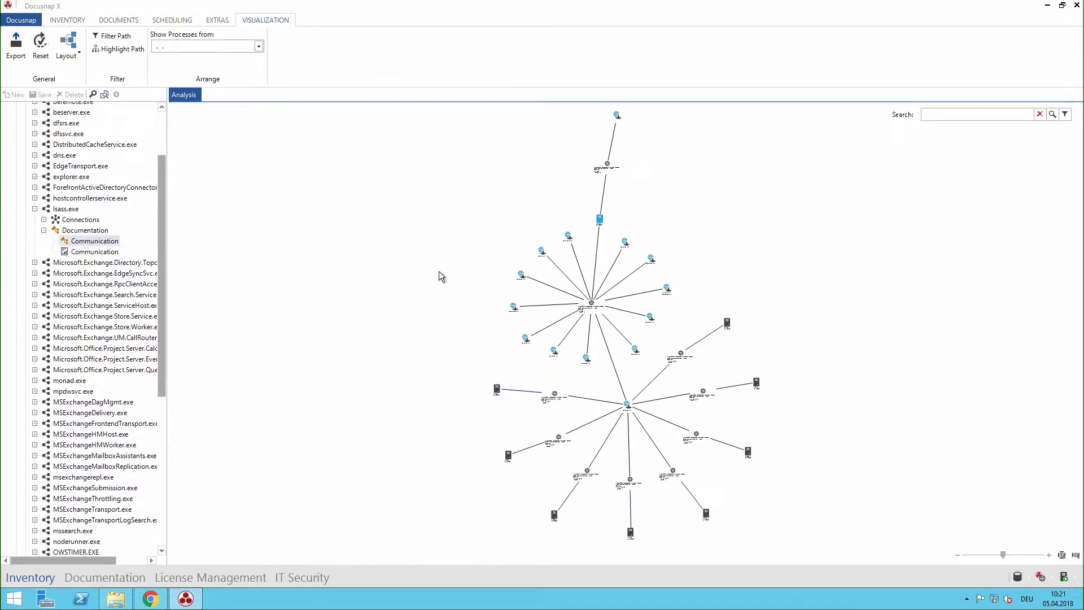
pyautogui.scroll(2, 577, 284)
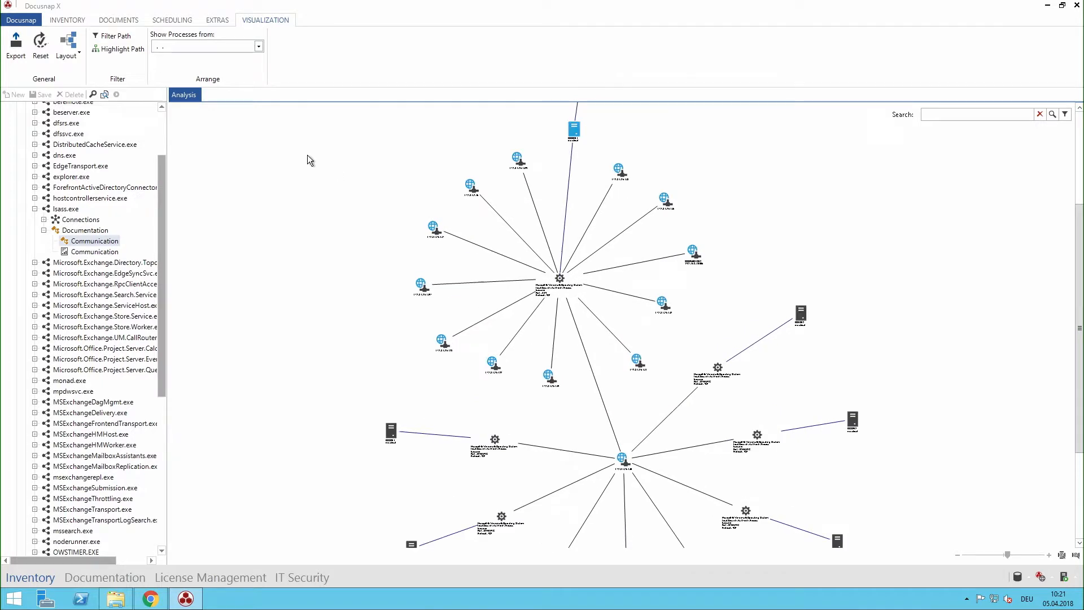
# - Check the file formats offered for exporting the communication map, and cancel the export
pyautogui.click(22, 51)
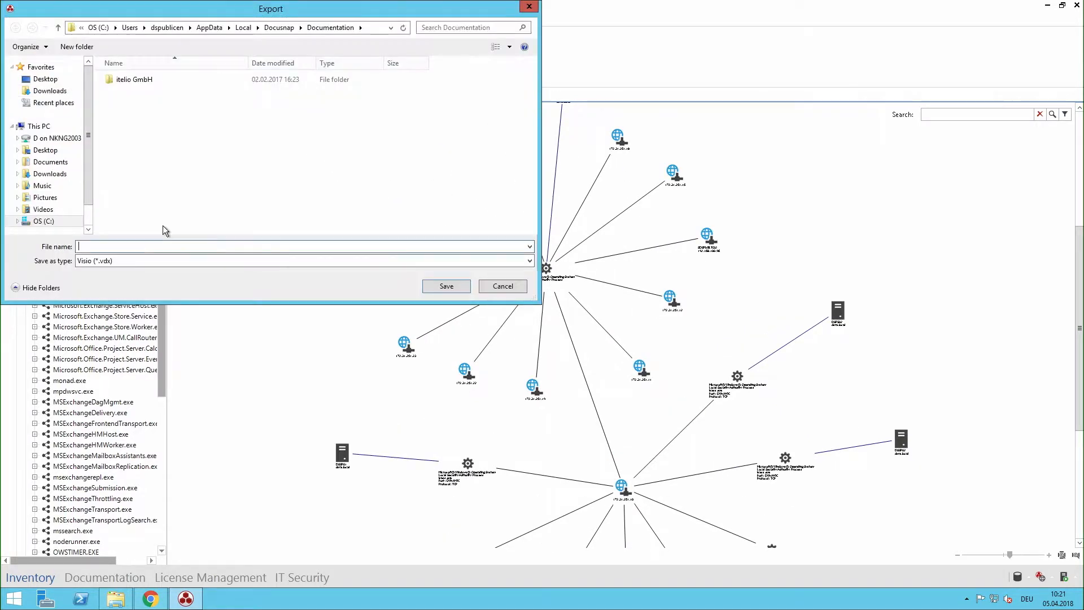
pyautogui.click(141, 259)
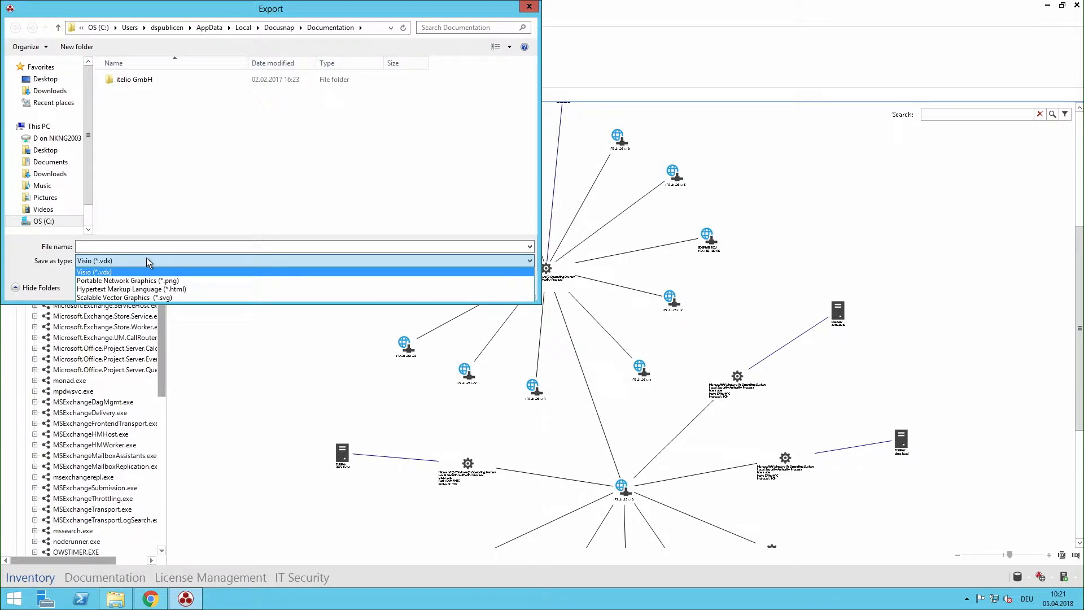
pyautogui.click(147, 259)
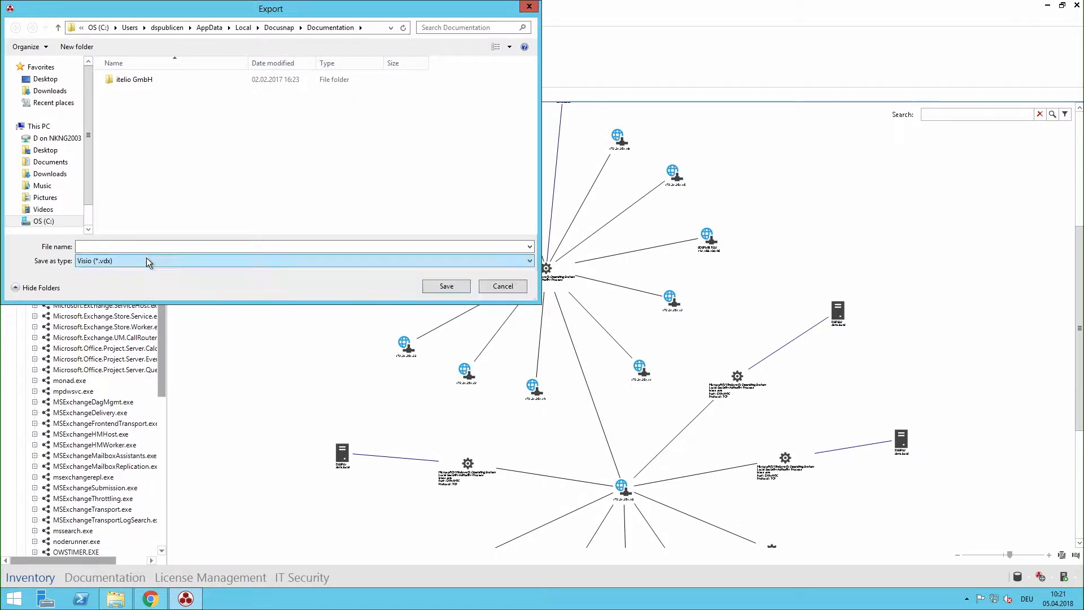
pyautogui.click(503, 287)
# - Collapse the Communication and Standard Maps branches under Infrastructure
pyautogui.scroll(3, 96, 216)
pyautogui.click(25, 151)
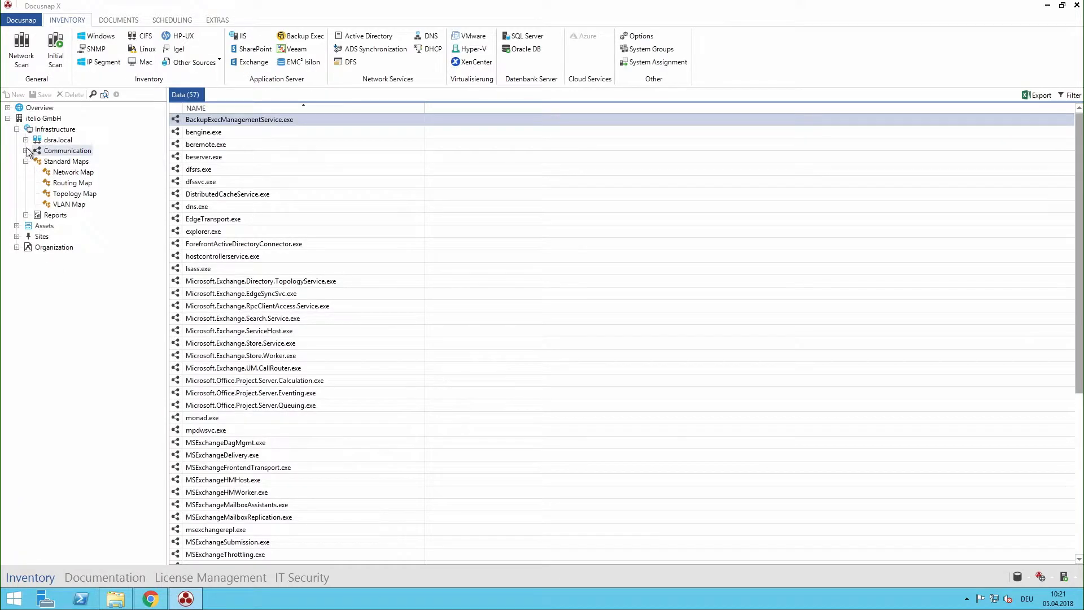
pyautogui.click(26, 160)
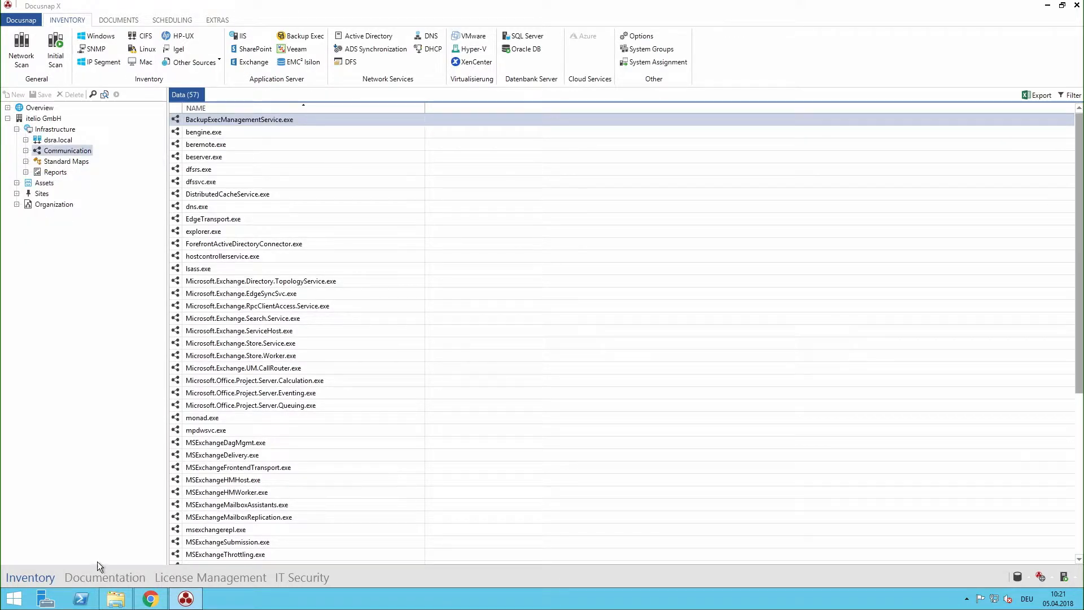
# - Switch to the Documentation area and open the company-level Topology Map under itelio GmbH's documents
pyautogui.click(104, 575)
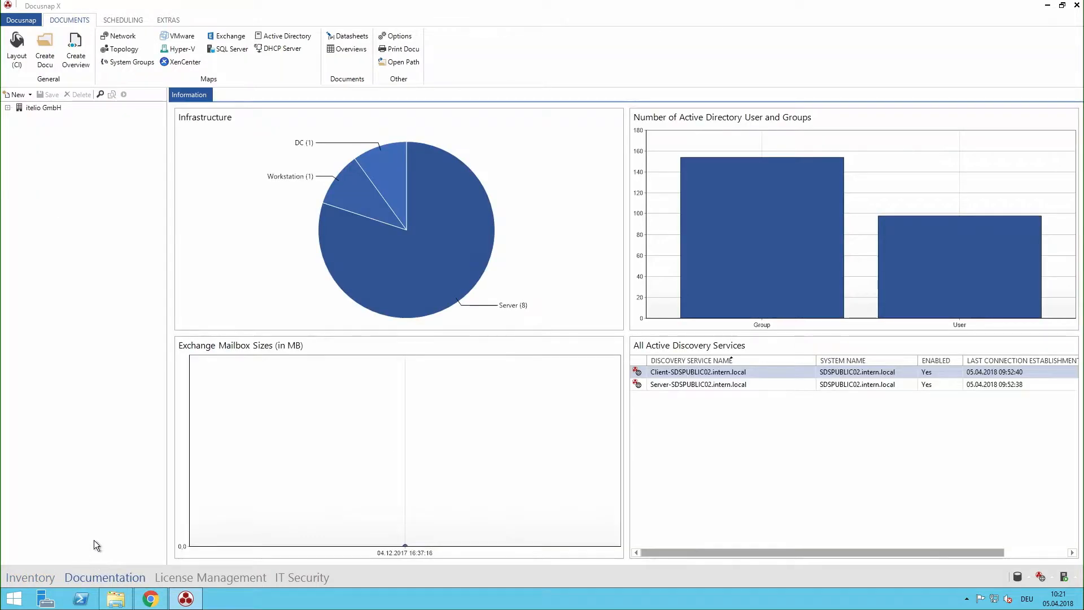
pyautogui.click(8, 108)
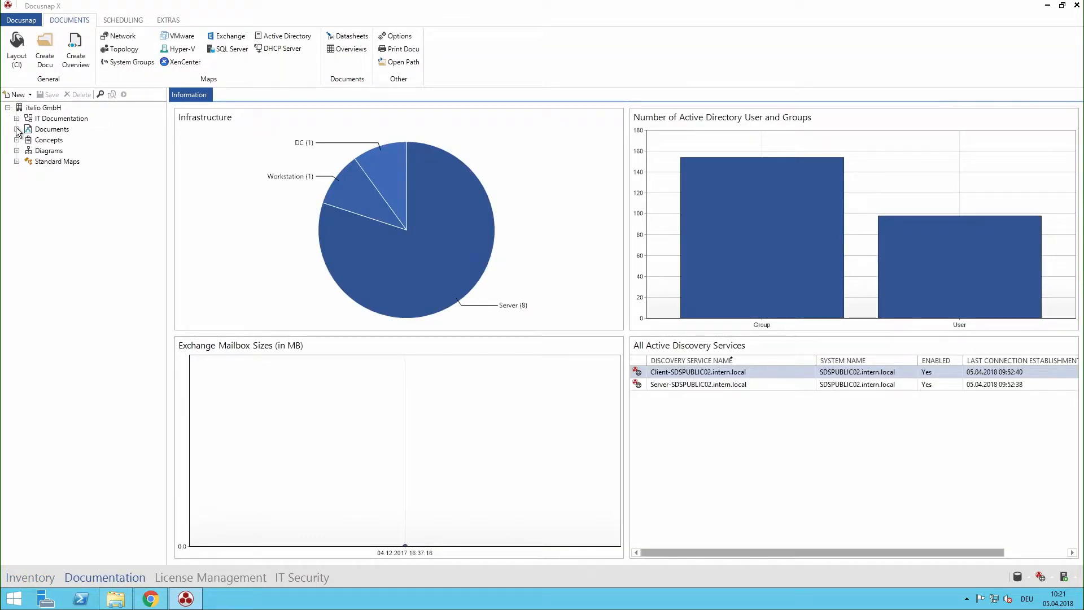
pyautogui.click(17, 130)
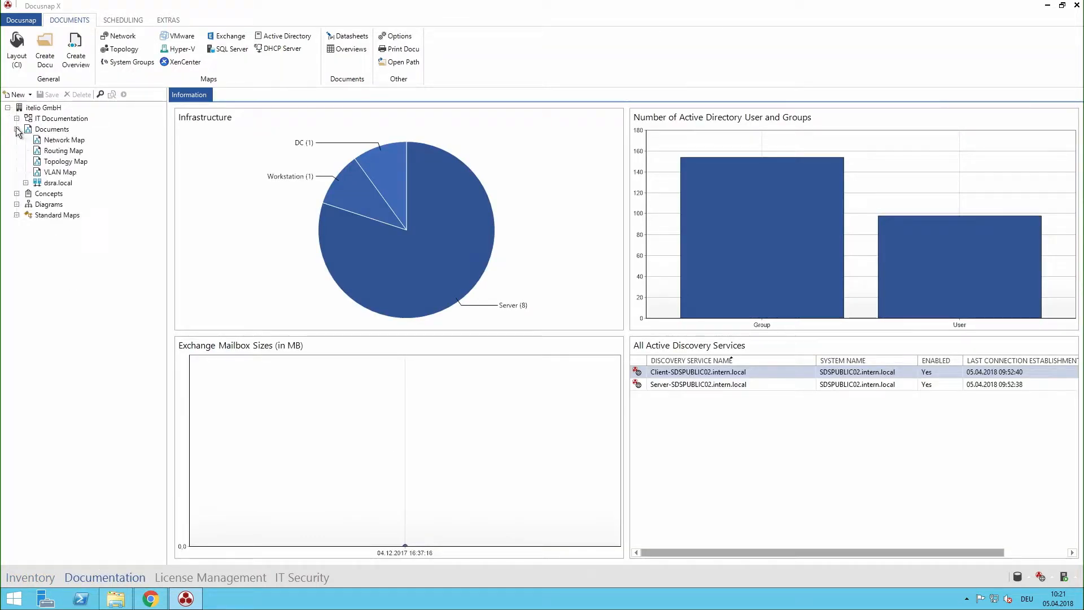
pyautogui.click(66, 162)
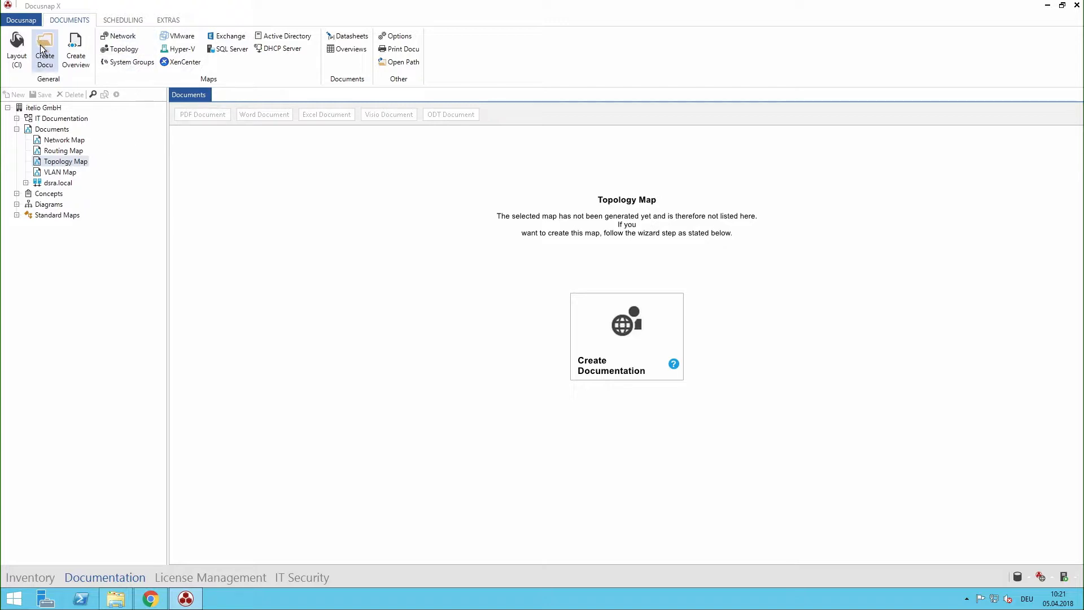
# - List the documents of the dsra.local domain, and view the first page of the topology documentation wizard before cancelling it
pyautogui.click(26, 183)
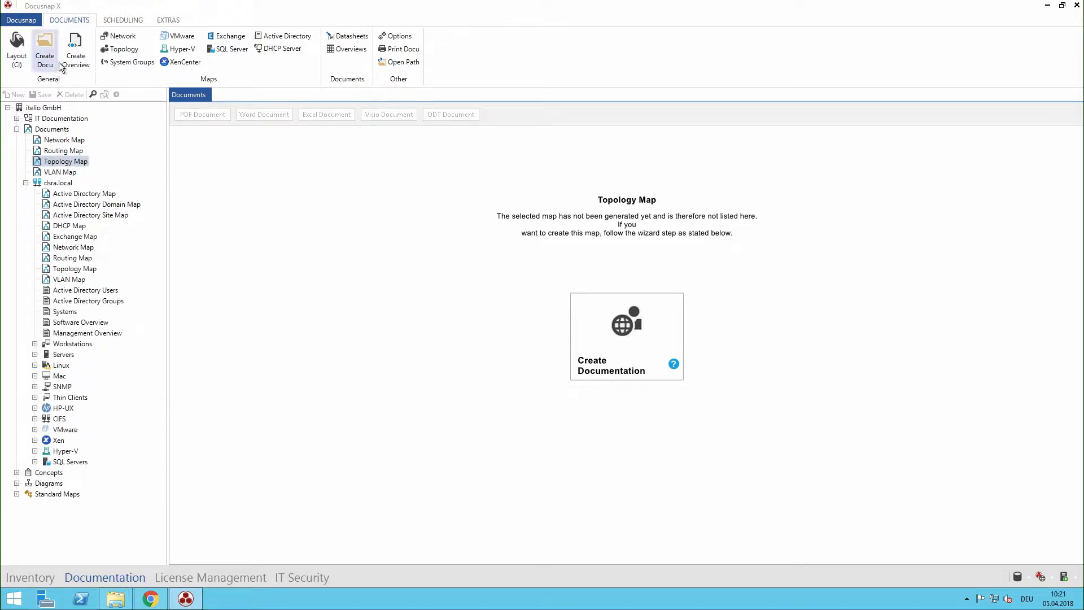
pyautogui.click(138, 49)
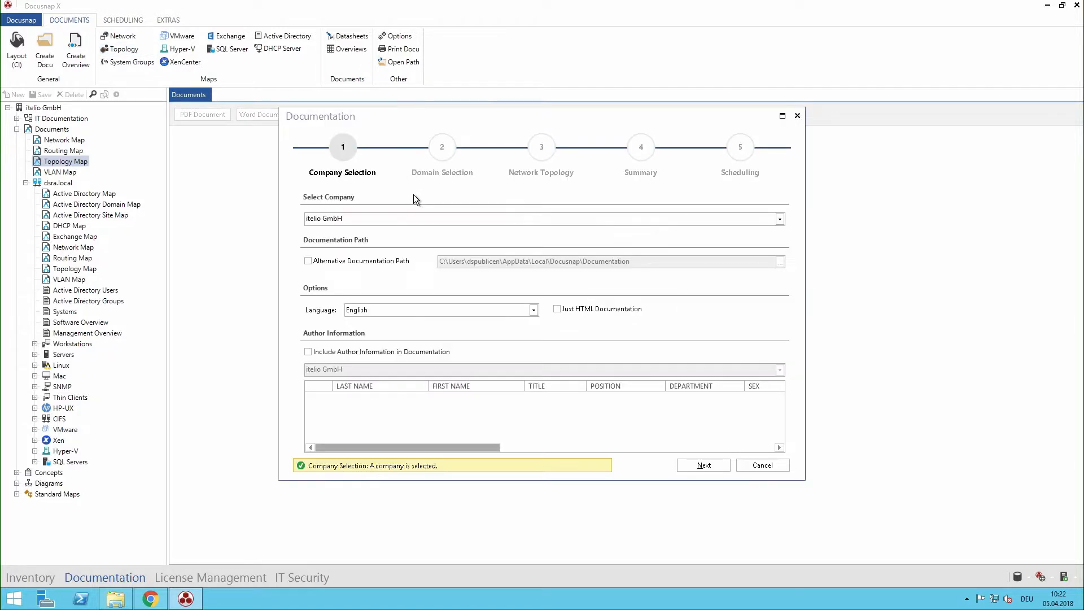
pyautogui.click(770, 466)
# - Switch to Chrome and open the Topology Map of Docusnap Sports AG in the online sample documentation
pyautogui.click(142, 603)
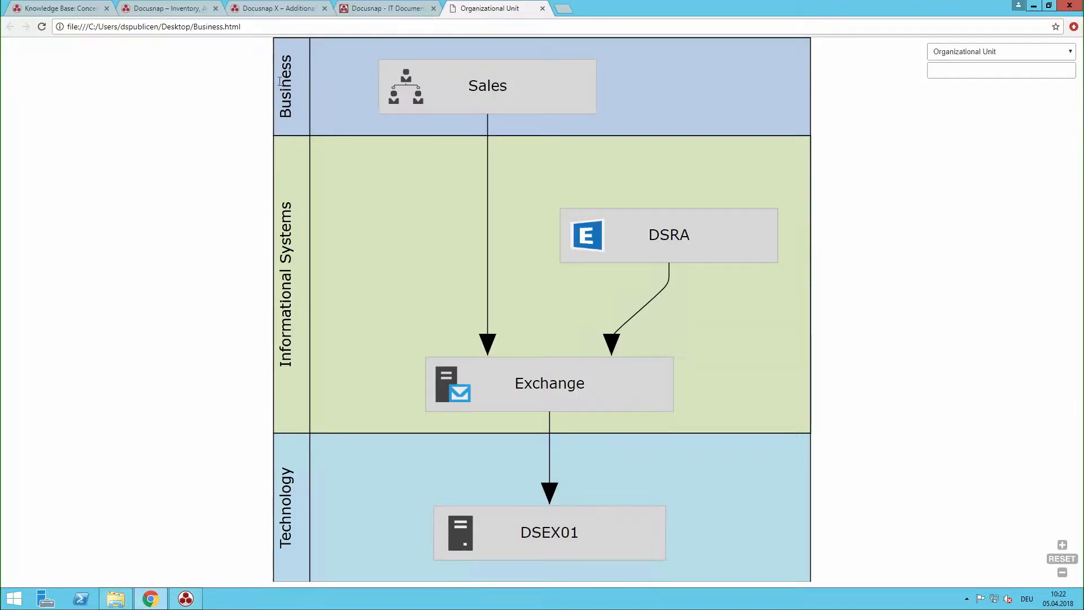
pyautogui.click(370, 9)
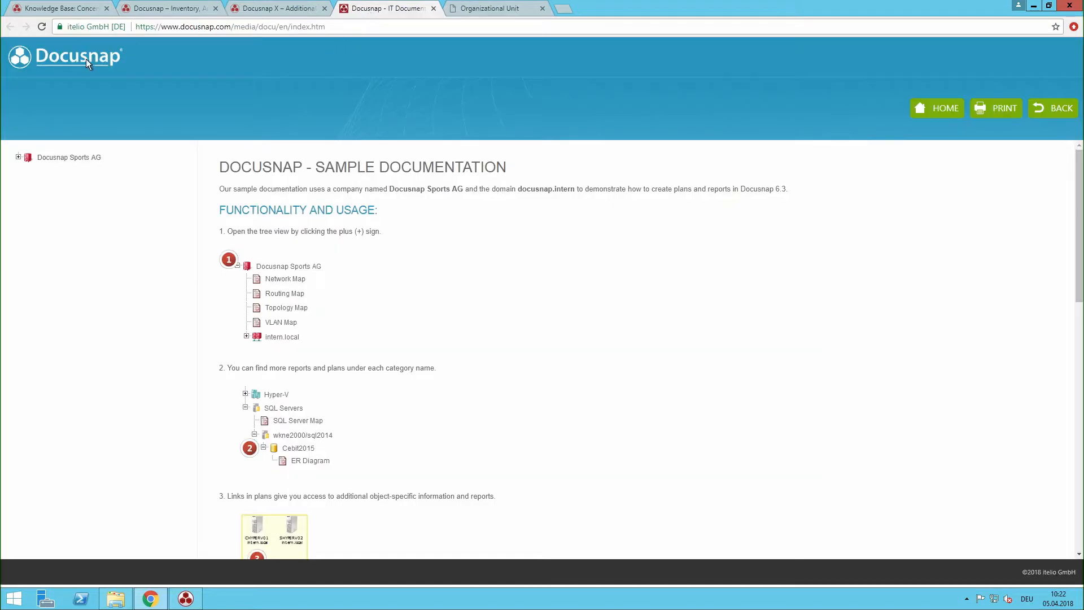
pyautogui.click(62, 157)
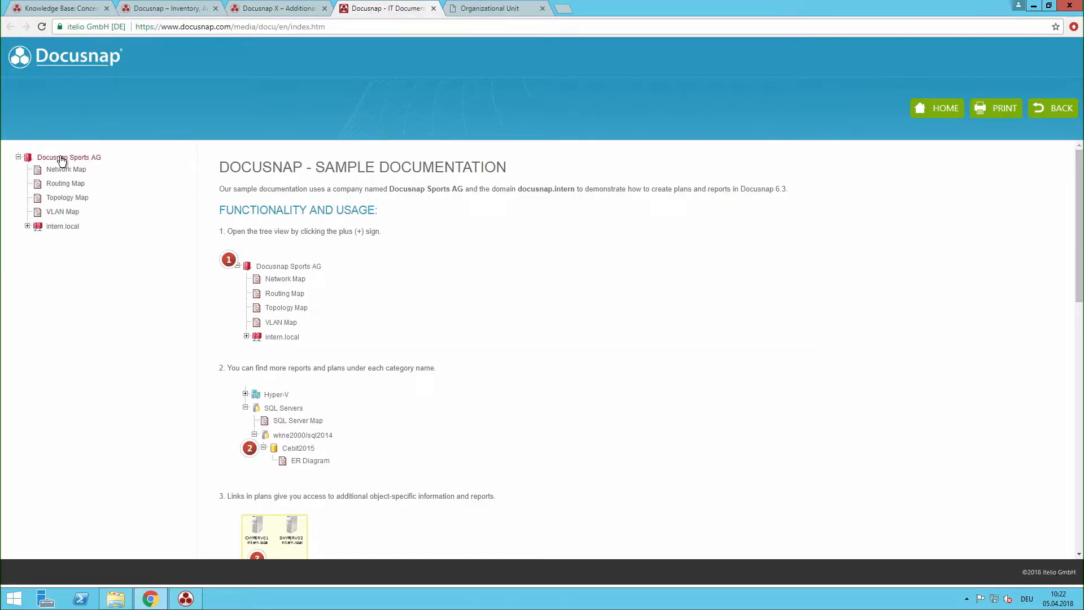
pyautogui.click(70, 198)
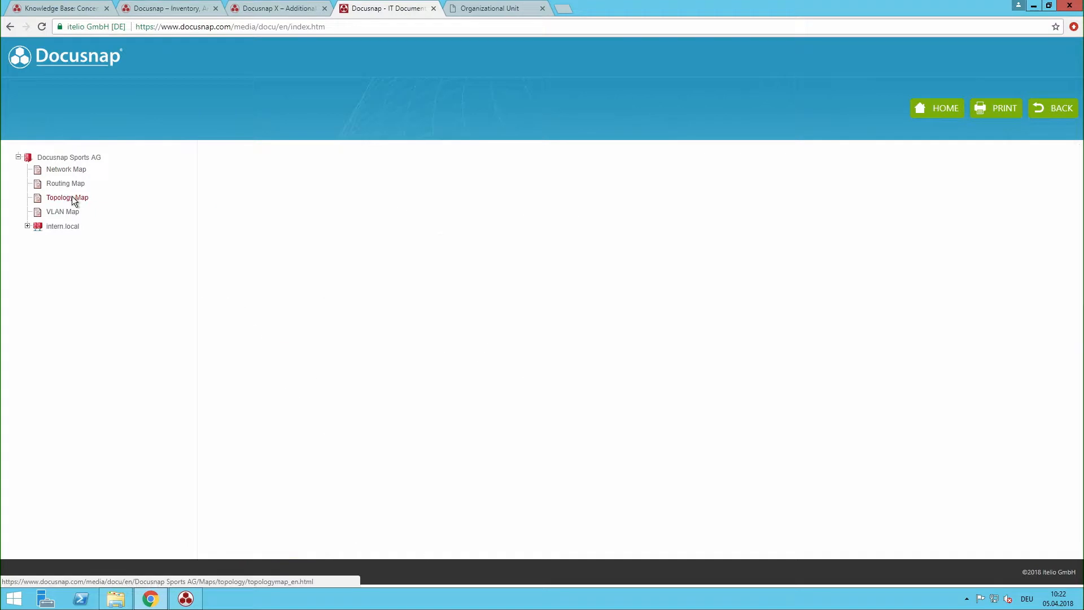
pyautogui.scroll(3, 641, 272)
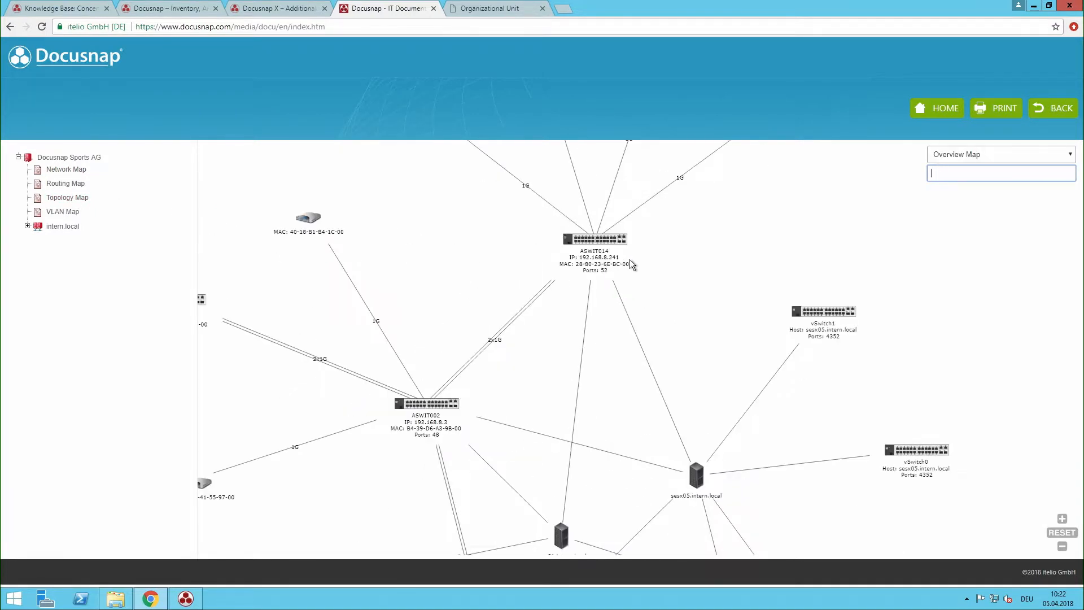
# - Open the detail map of switch ASWIT014 and examine its ports and connected devices
pyautogui.click(603, 238)
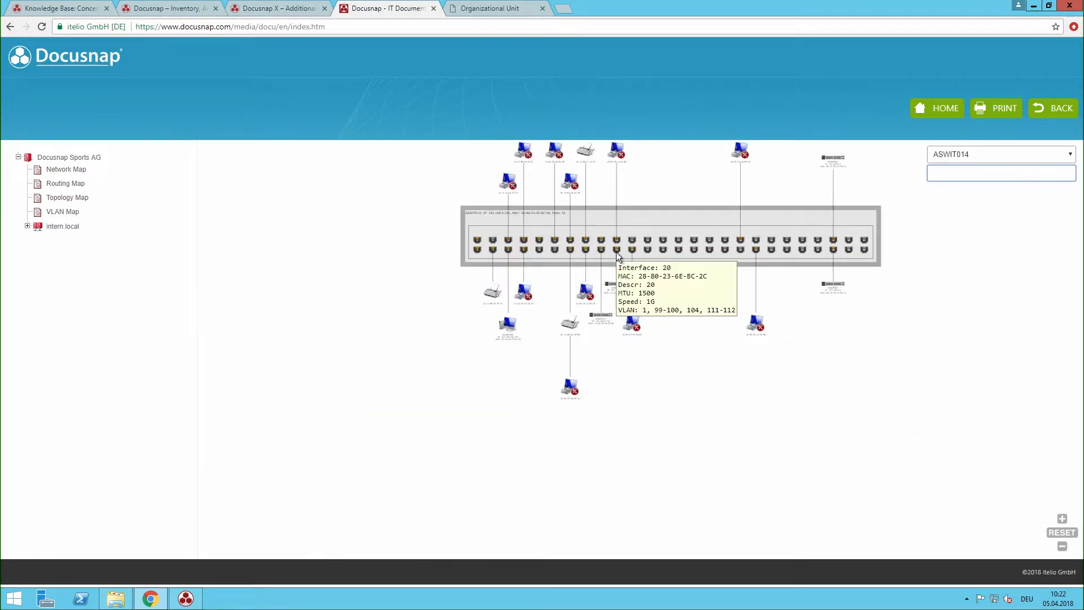
pyautogui.moveTo(640, 249)
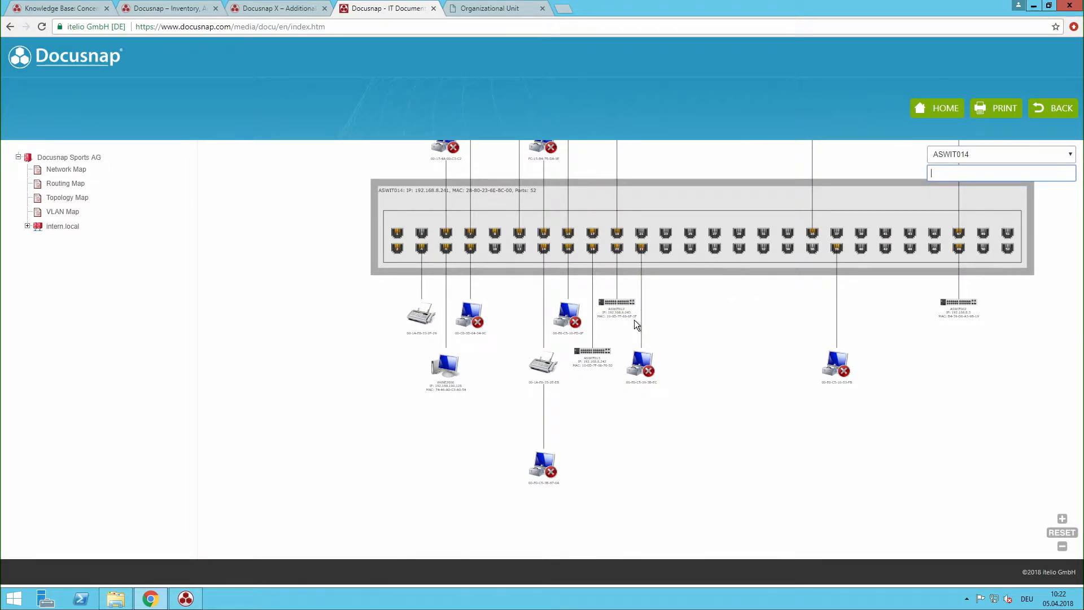
pyautogui.moveTo(594, 311); pyautogui.dragTo(564, 355)
# - Return to Docusnap, collapse the Documents branch and open the Security Breach diagram in the Visualization folder
pyautogui.click(186, 598)
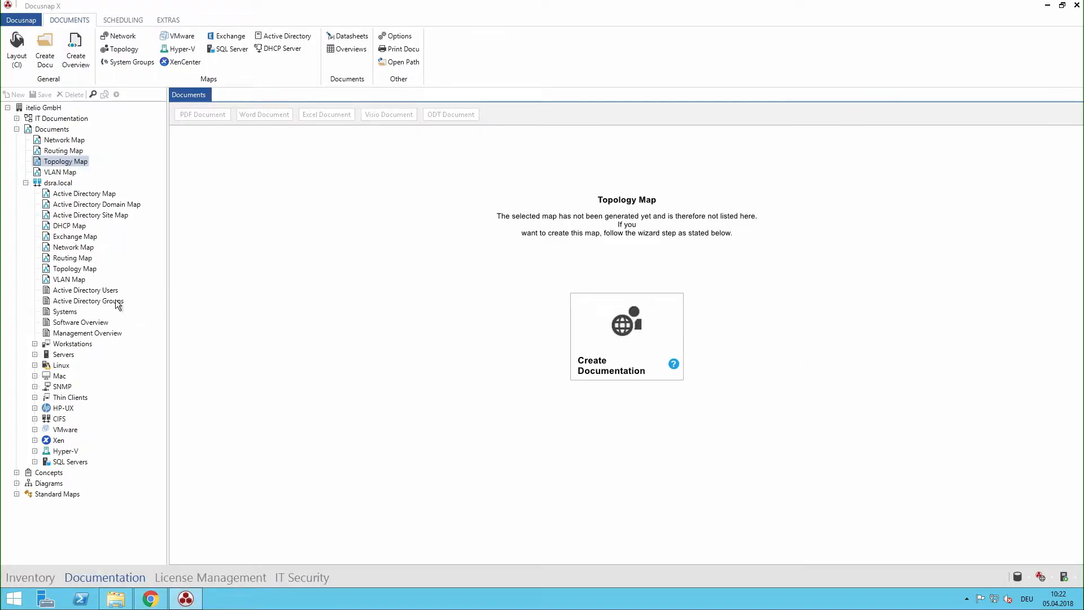
pyautogui.click(19, 131)
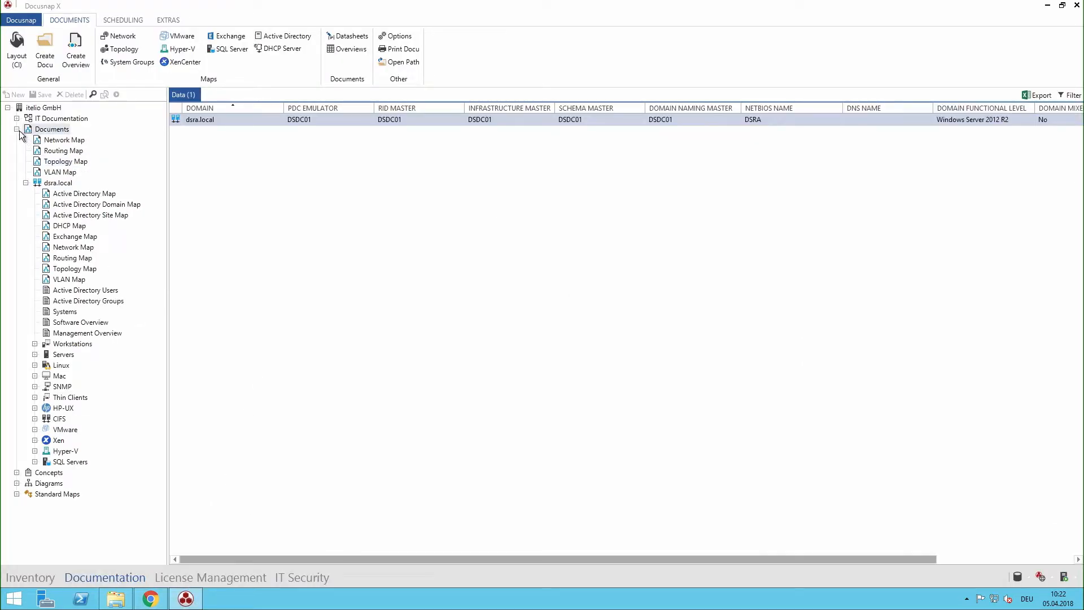
pyautogui.click(16, 130)
pyautogui.click(17, 151)
pyautogui.click(26, 162)
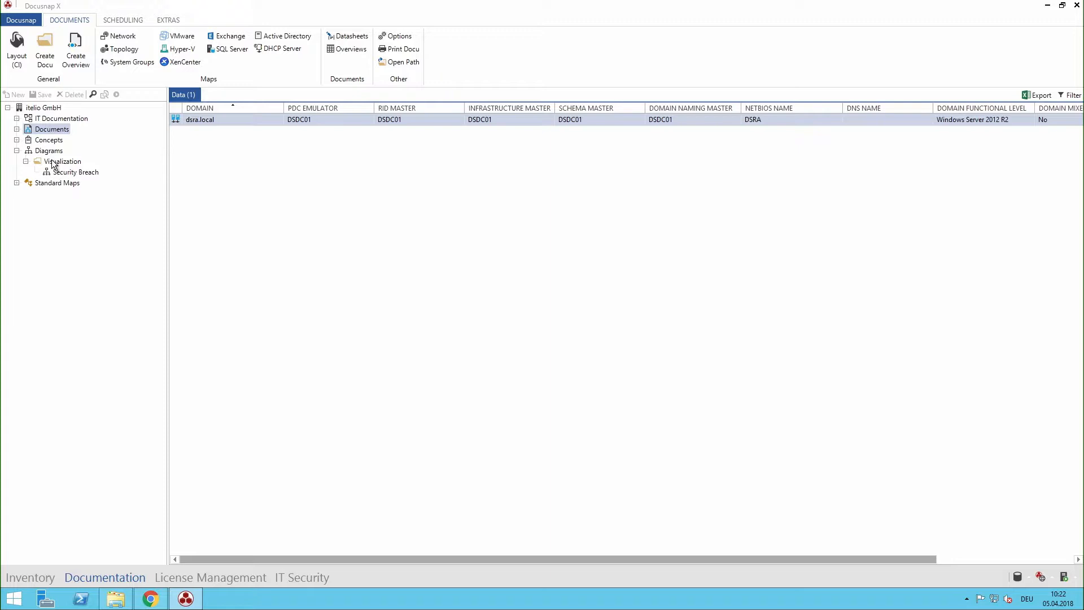
pyautogui.click(60, 175)
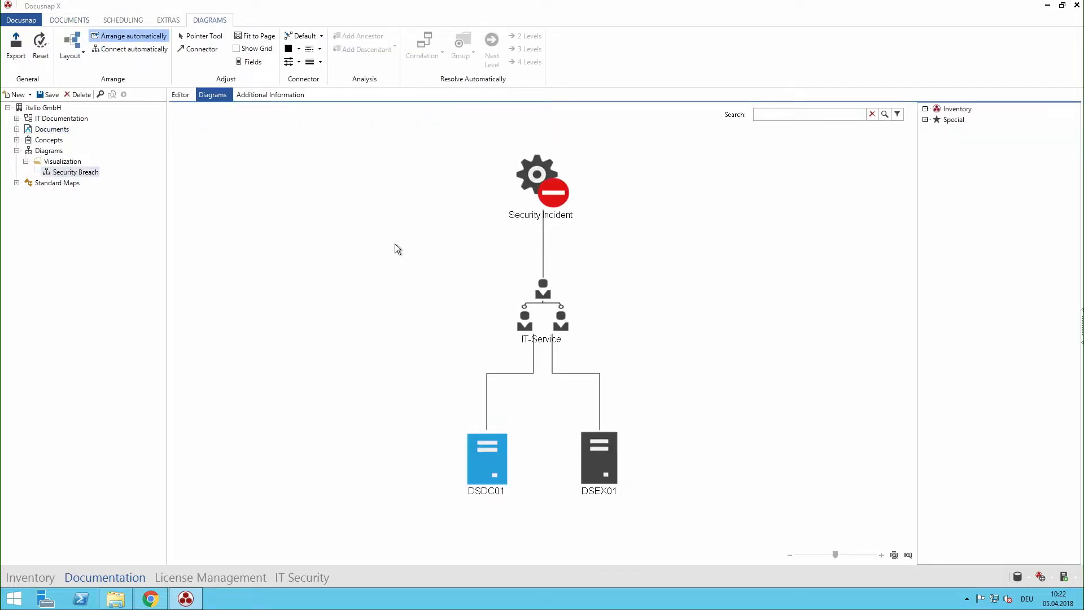
# - Browse the Inventory and Special objects available for the diagram, select Stopped Services under Other, and collapse Special again
pyautogui.click(925, 120)
pyautogui.click(926, 109)
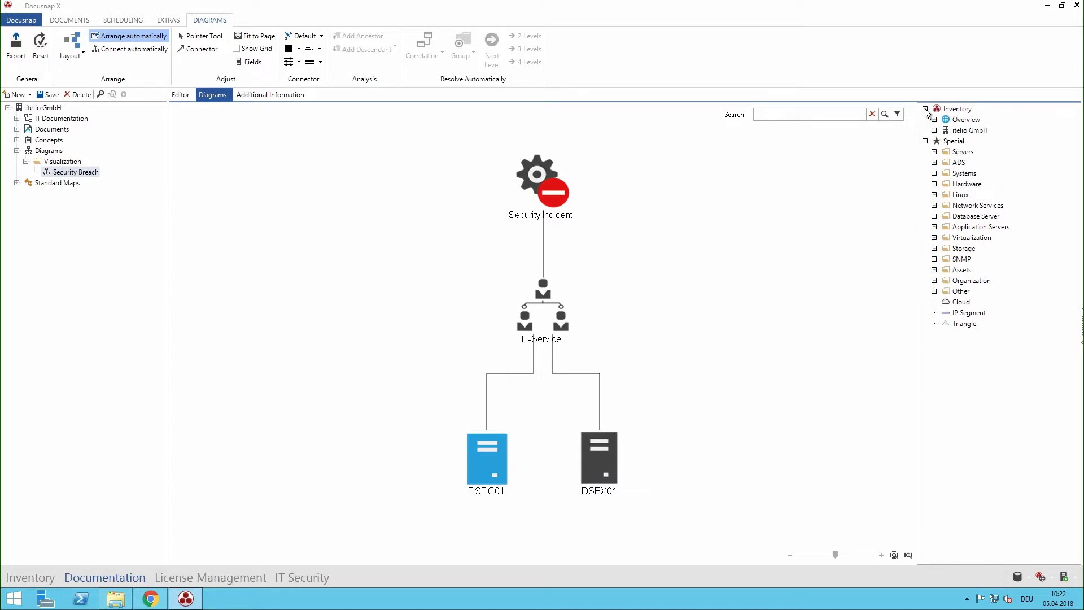
pyautogui.click(926, 142)
pyautogui.click(927, 142)
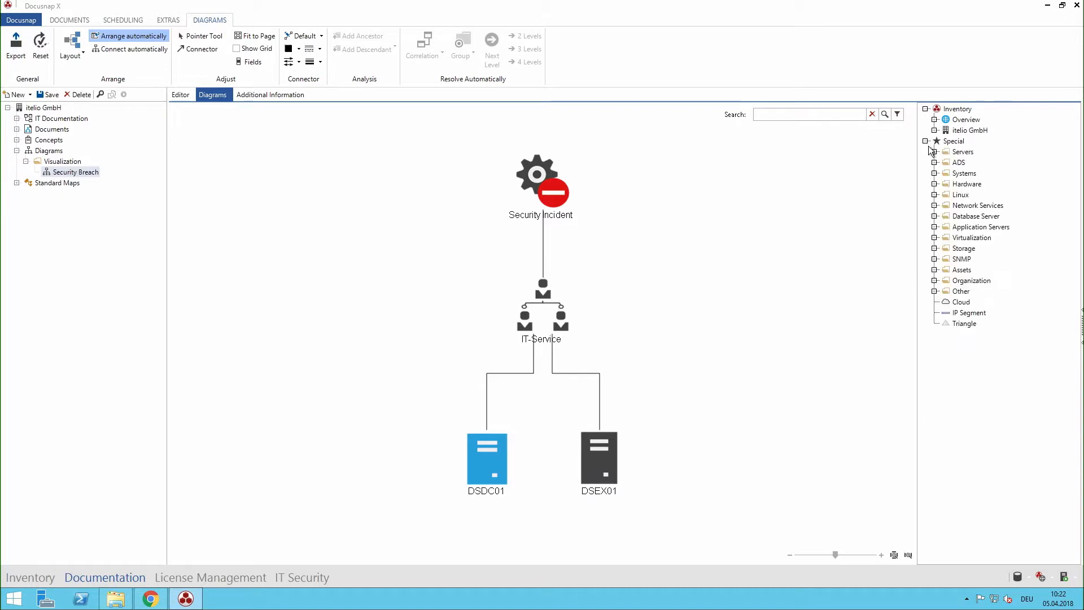
pyautogui.click(935, 291)
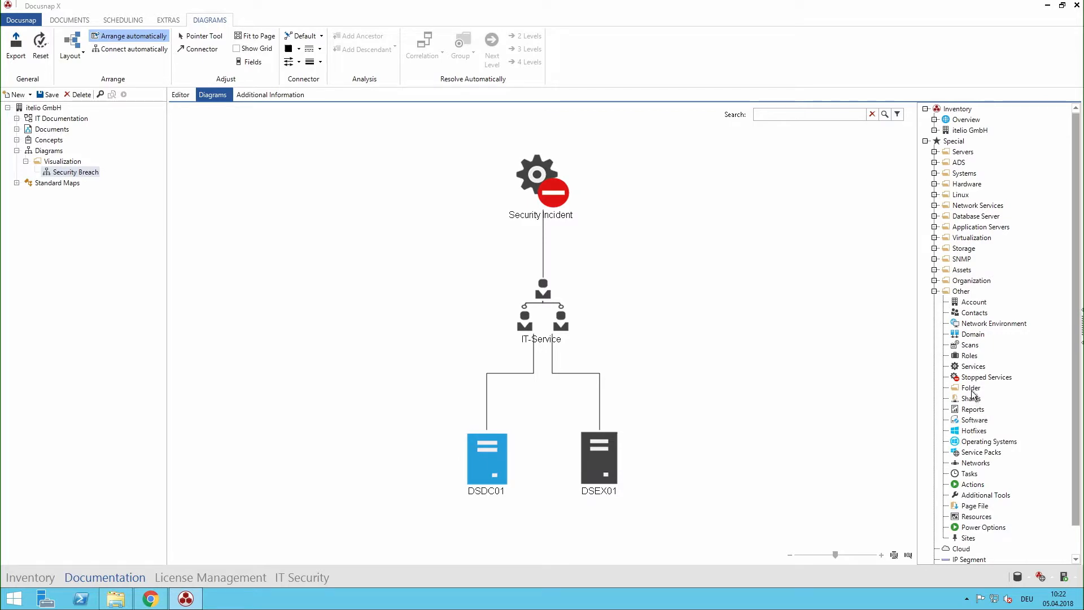
pyautogui.click(995, 377)
pyautogui.click(926, 142)
# - Select the Security Incident element in the diagram and review the commands available for it
pyautogui.rightClick(562, 182)
pyautogui.moveTo(609, 227)
pyautogui.click(695, 350)
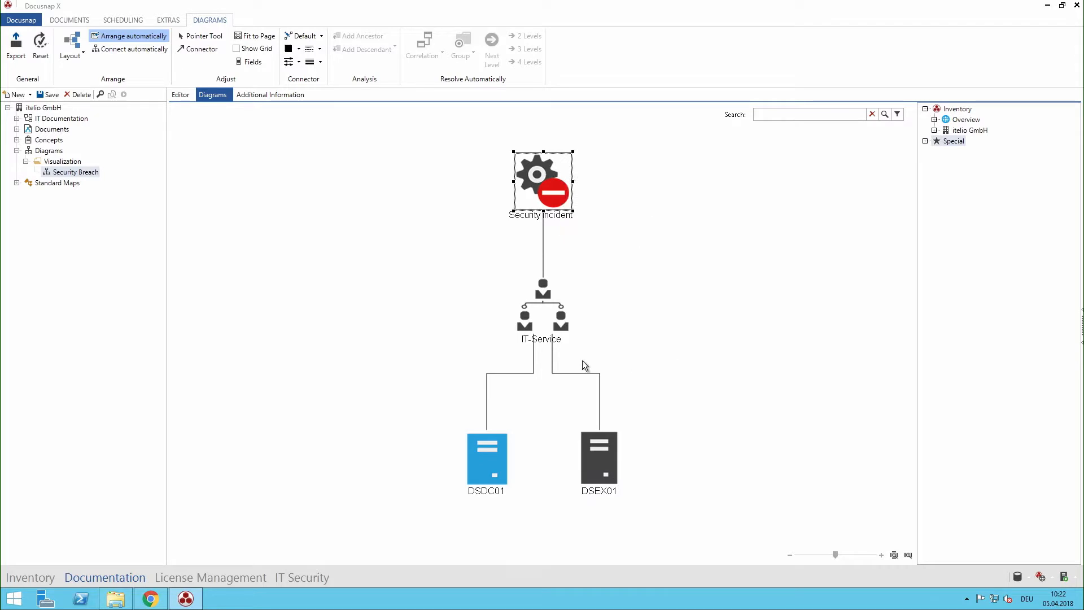
# - Automatically resolve the dependencies of servers DSEX01 and DSDC01 by 3 levels each in the Security Breach diagram
pyautogui.moveTo(444, 419); pyautogui.dragTo(742, 504)
pyautogui.click(743, 503)
pyautogui.scroll(-1, 734, 433)
pyautogui.click(617, 368)
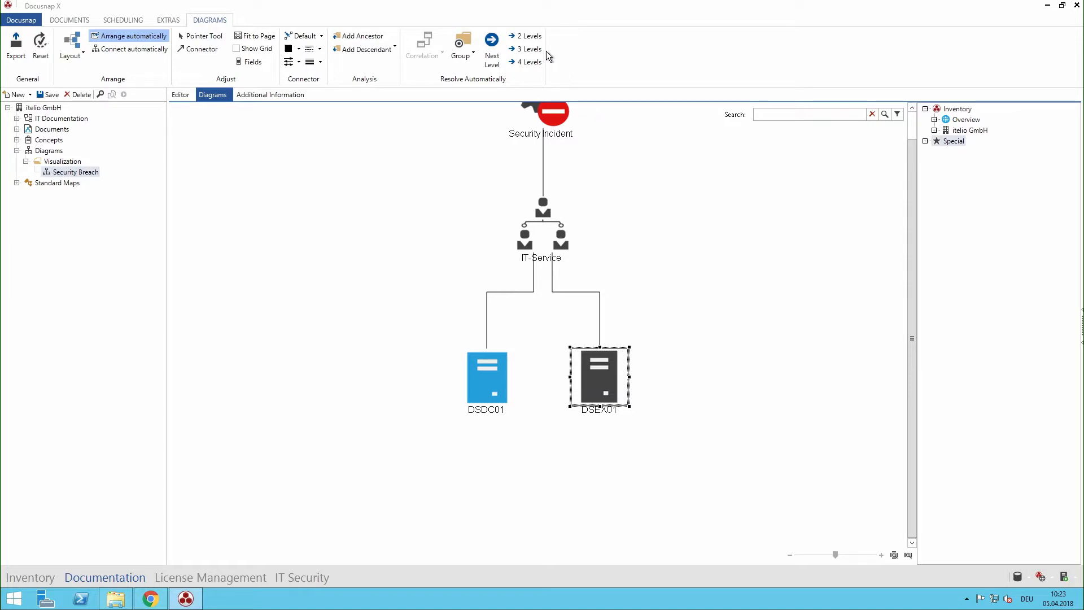
pyautogui.click(526, 49)
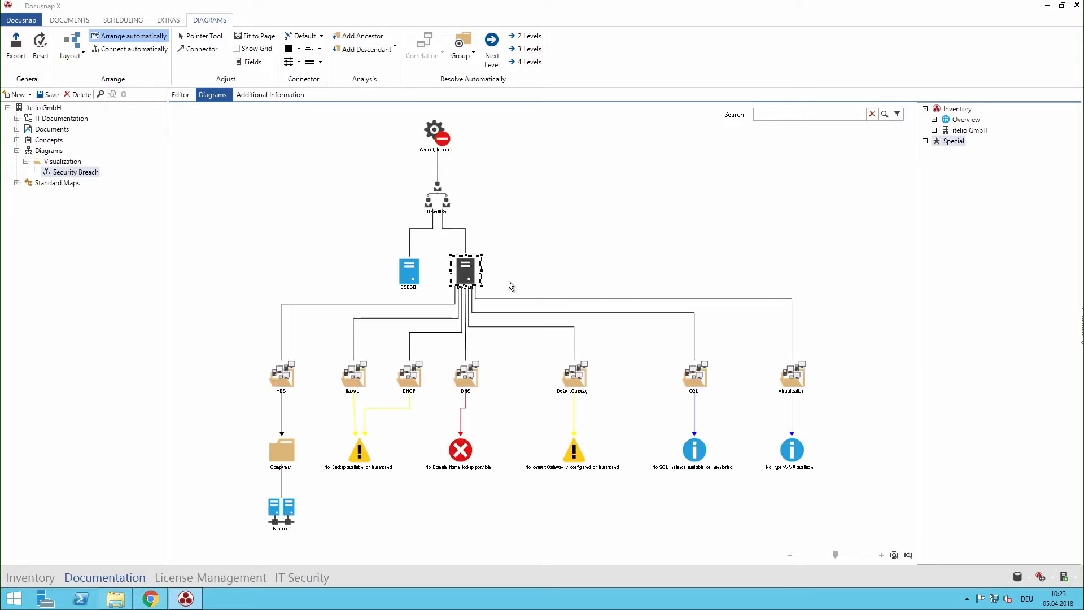
pyautogui.click(408, 273)
pyautogui.click(530, 53)
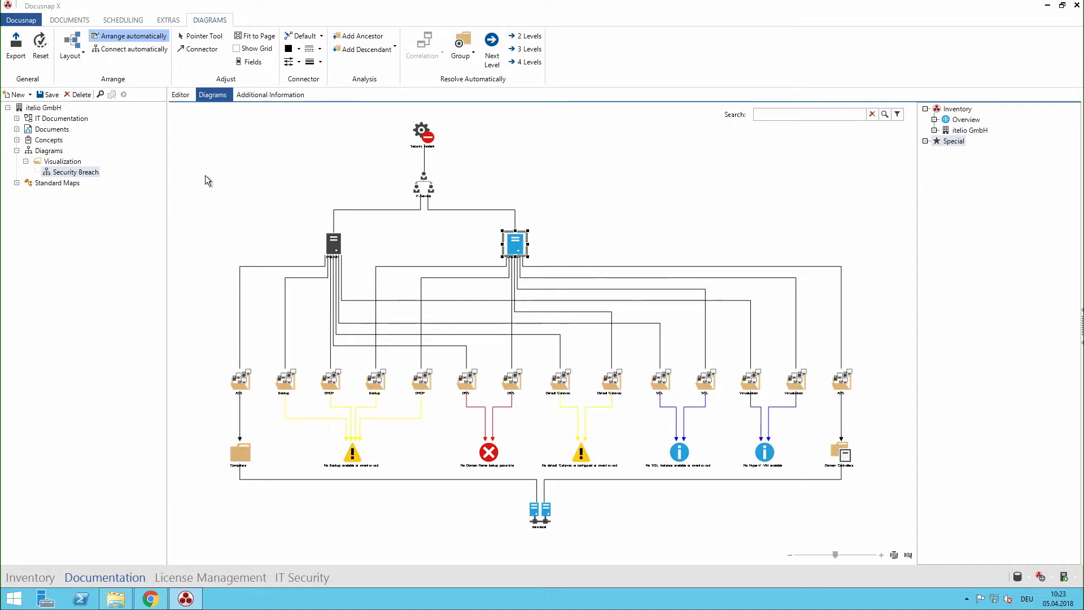
# - Open the View Map of the TOGAF architectural views in IT Documentation, discarding the changes to the Security Breach diagram
pyautogui.click(17, 119)
pyautogui.click(25, 129)
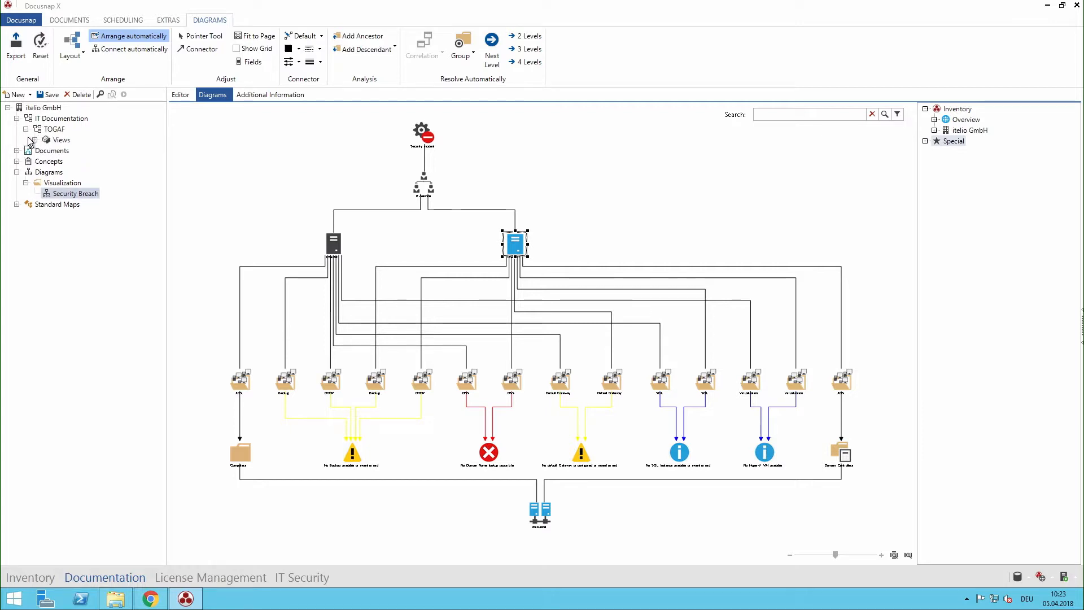
pyautogui.click(34, 140)
pyautogui.click(44, 151)
pyautogui.click(53, 194)
pyautogui.click(79, 204)
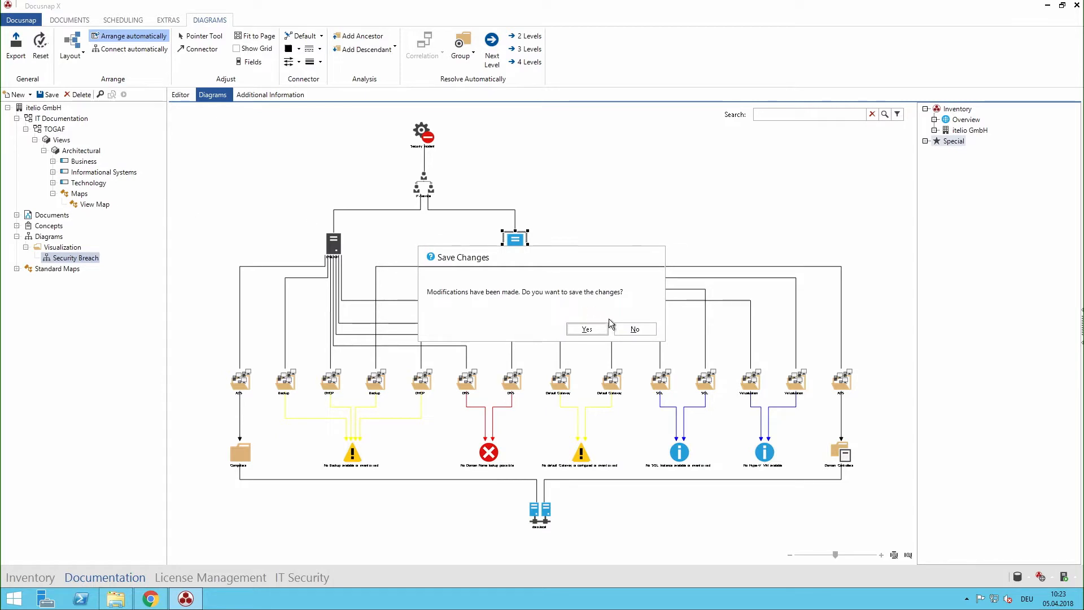
pyautogui.click(634, 329)
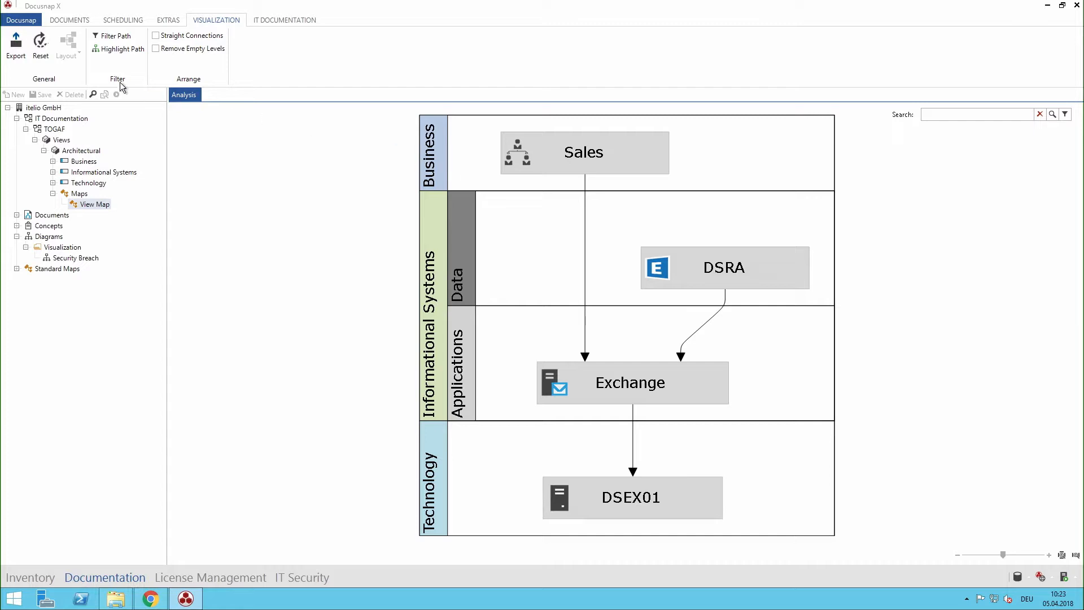
# - Review the file formats offered for exporting the View Map and cancel the export
pyautogui.click(25, 49)
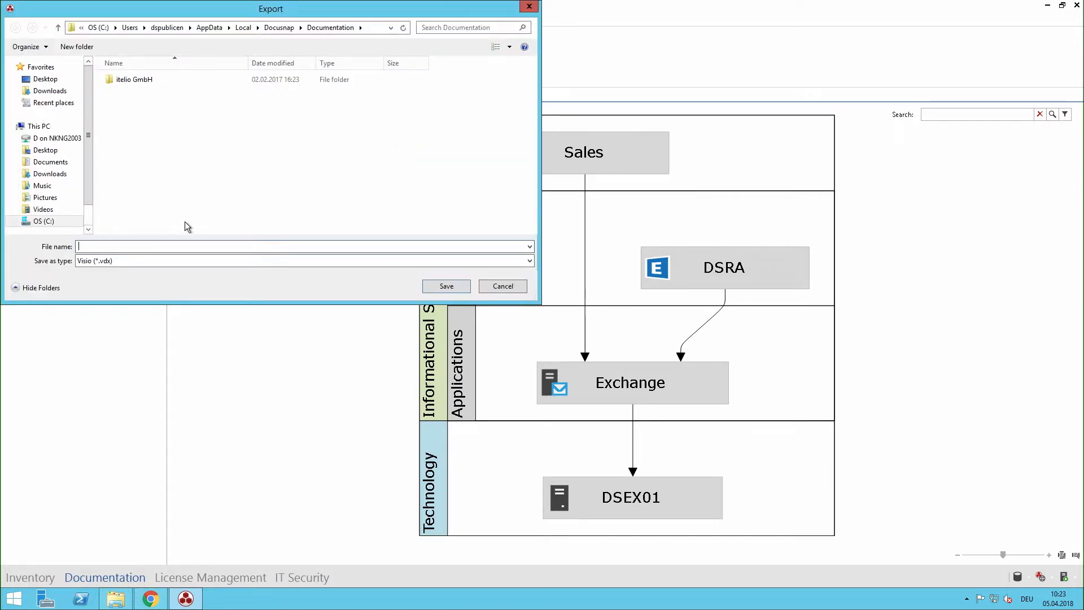
pyautogui.click(164, 262)
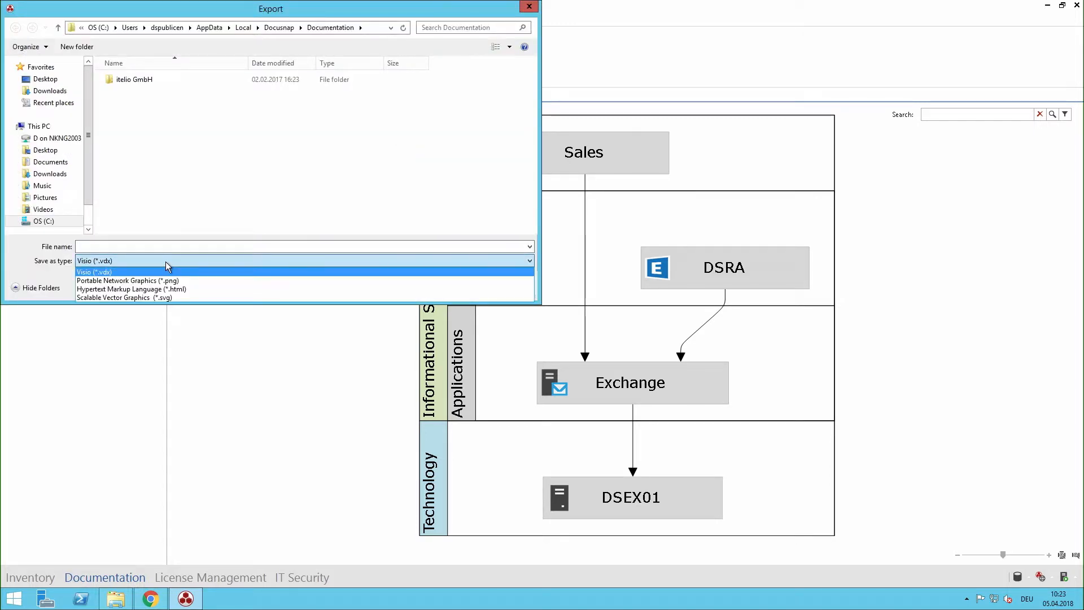
pyautogui.click(165, 262)
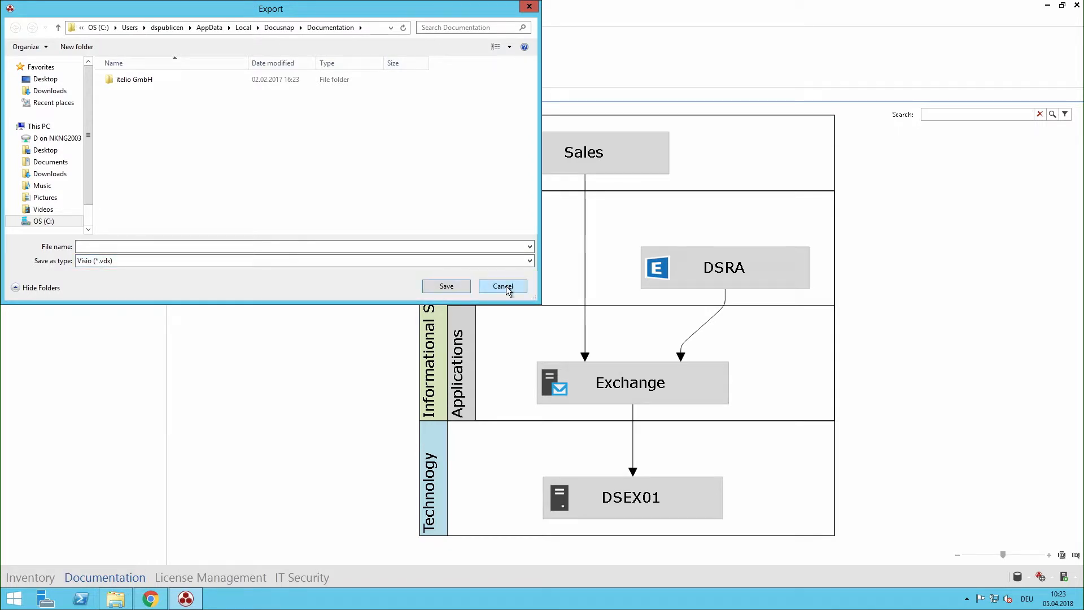
pyautogui.click(505, 285)
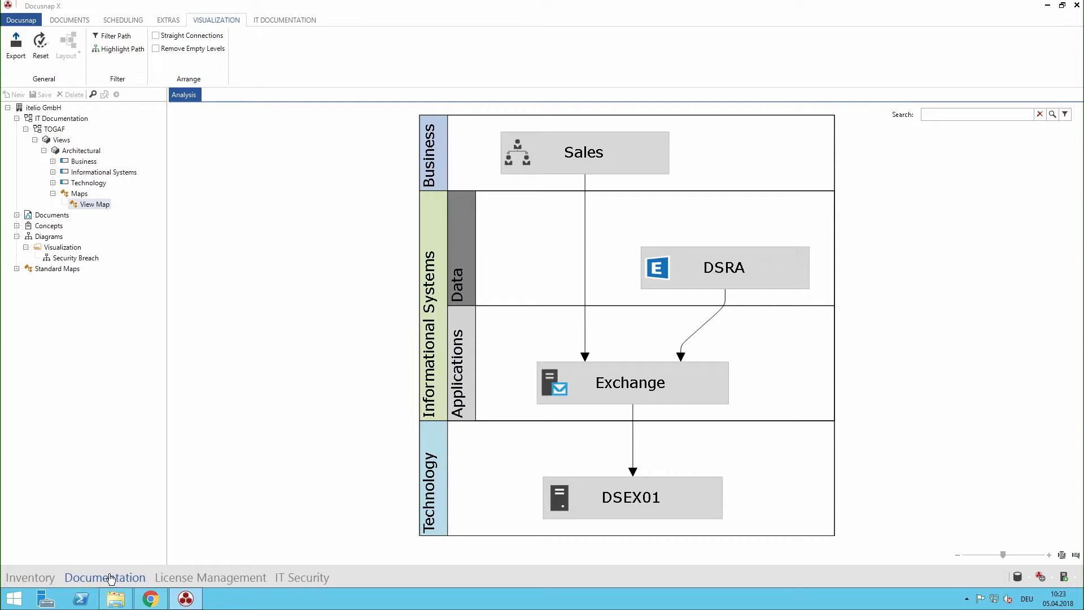
# - Reopen the Security Breach diagram, and list the standard maps under itelio GmbH's Infrastructure in the Inventory
pyautogui.click(49, 260)
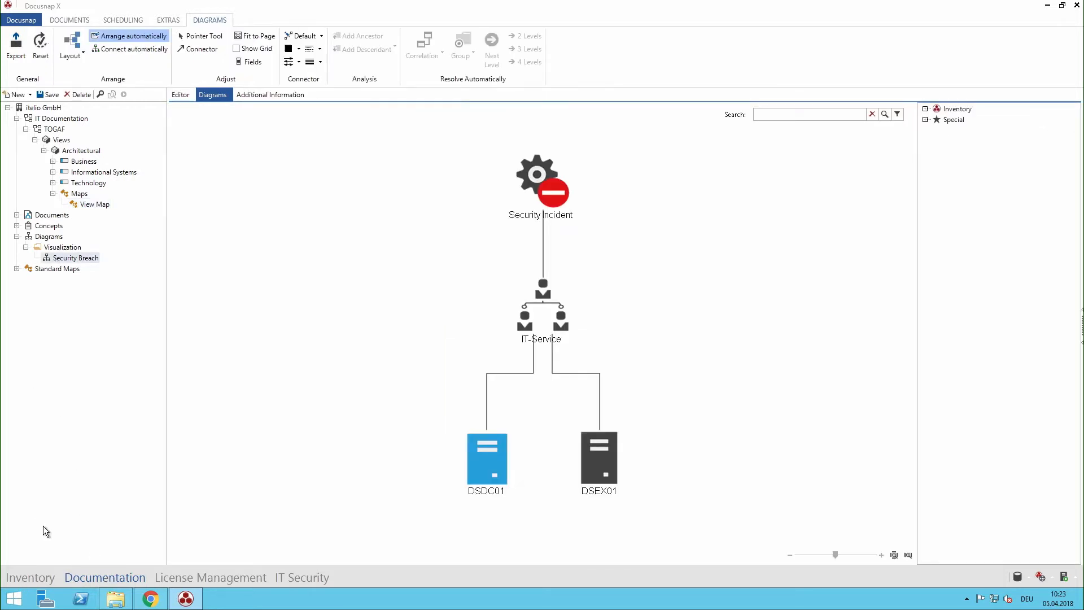
pyautogui.click(45, 577)
pyautogui.click(8, 118)
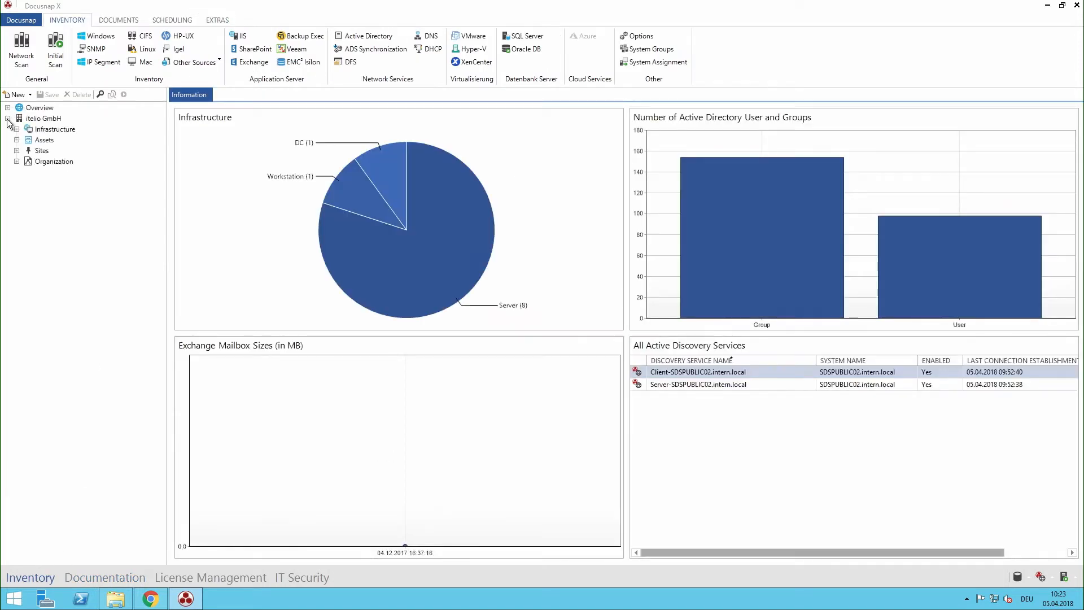
pyautogui.click(16, 129)
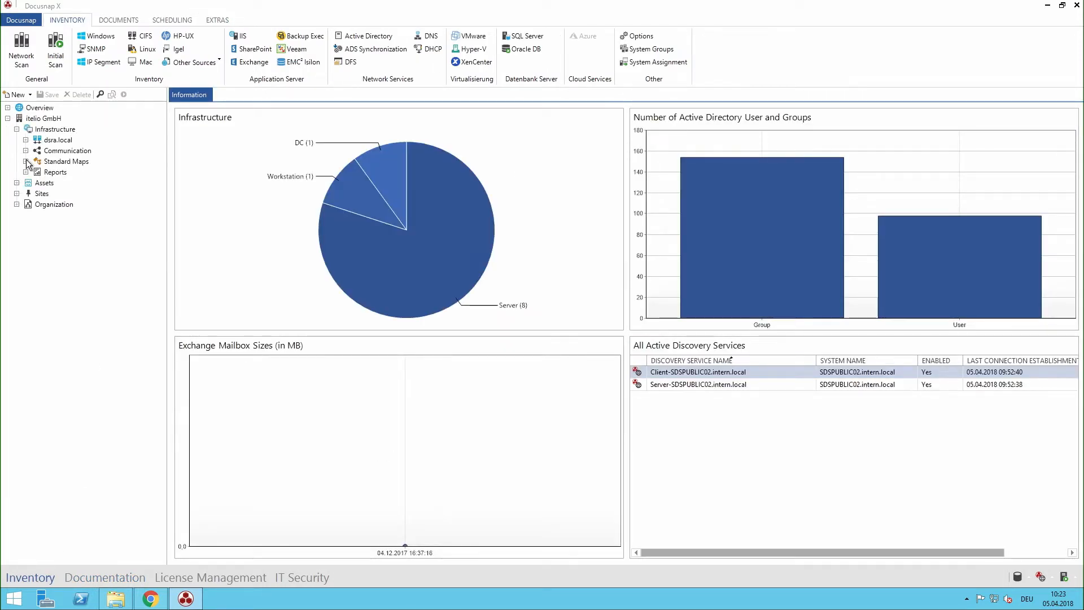
pyautogui.click(26, 162)
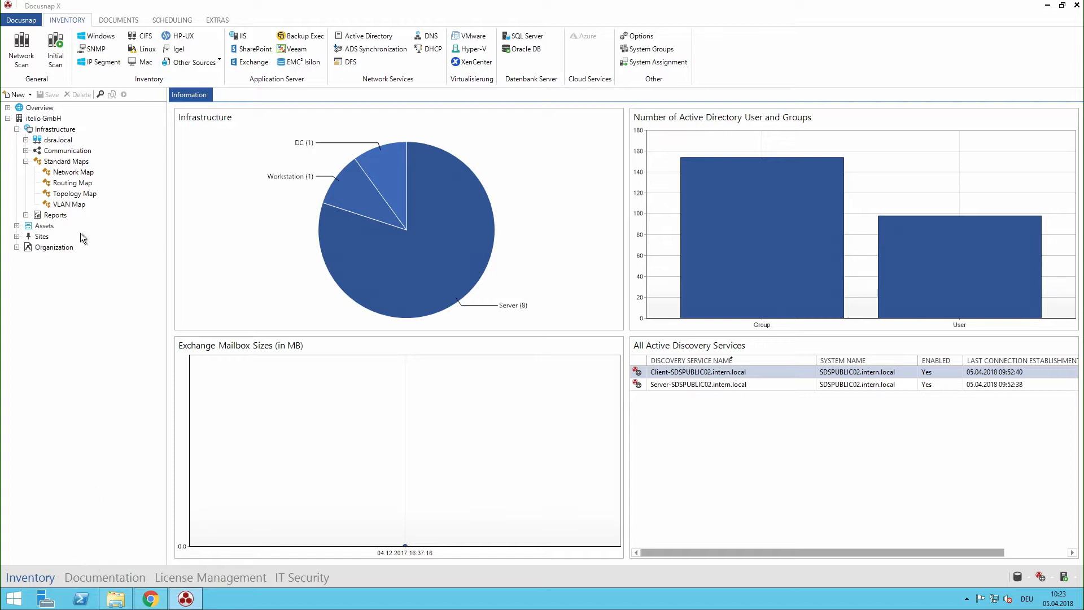
# - Create an English concept named Visualisation from the Empty Document template under itelio GmbH's Concepts in Documentation
pyautogui.click(111, 576)
pyautogui.click(8, 108)
pyautogui.click(16, 140)
pyautogui.click(35, 142)
pyautogui.click(18, 94)
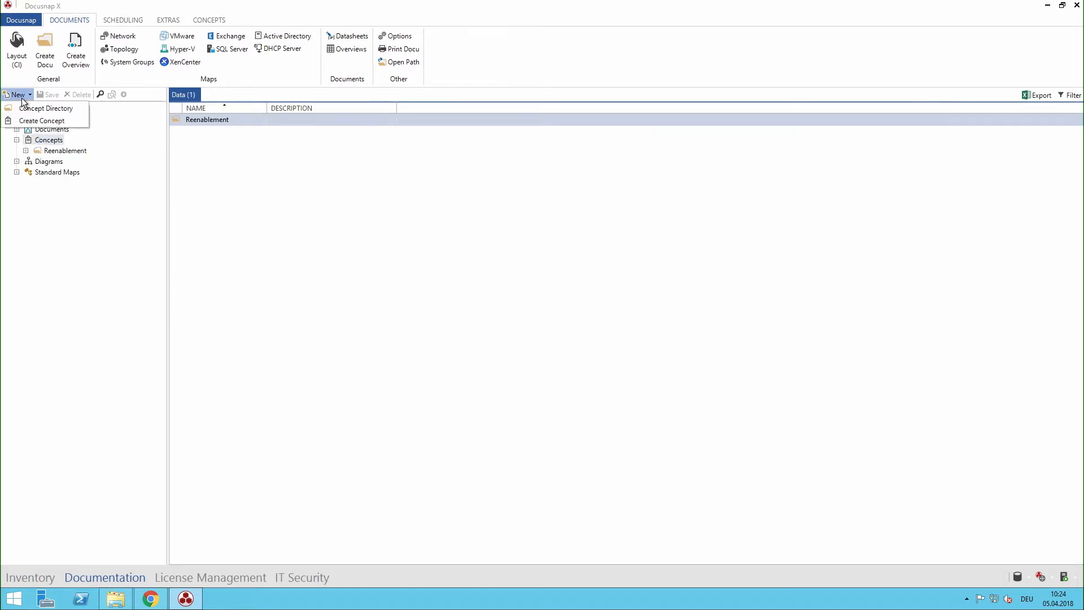
pyautogui.click(35, 119)
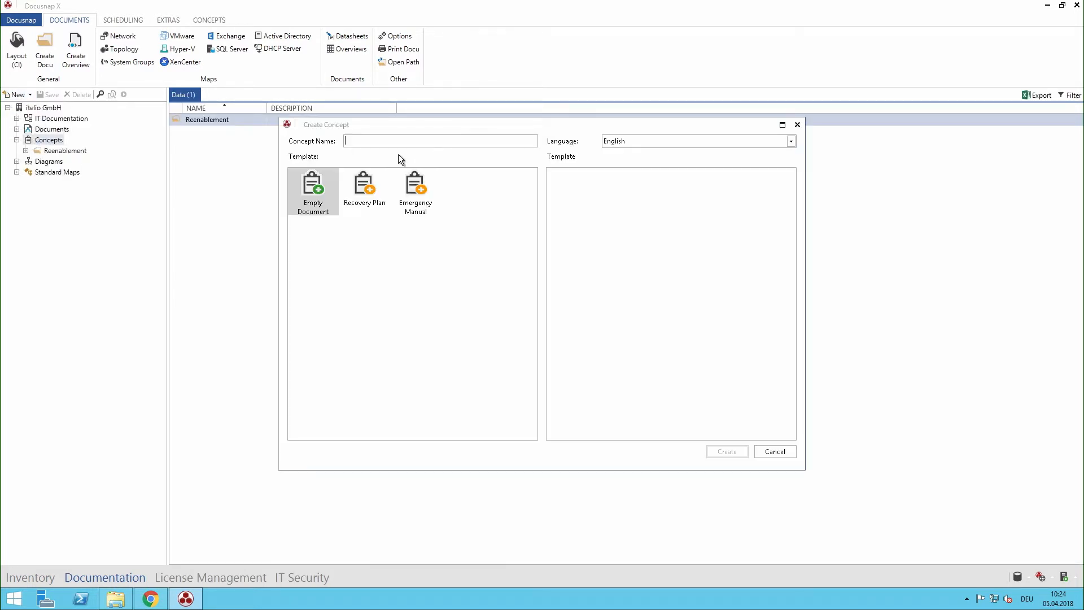
pyautogui.write('Visuaöli')
pyautogui.hotkey('ctrl', 'a')
pyautogui.click(737, 451)
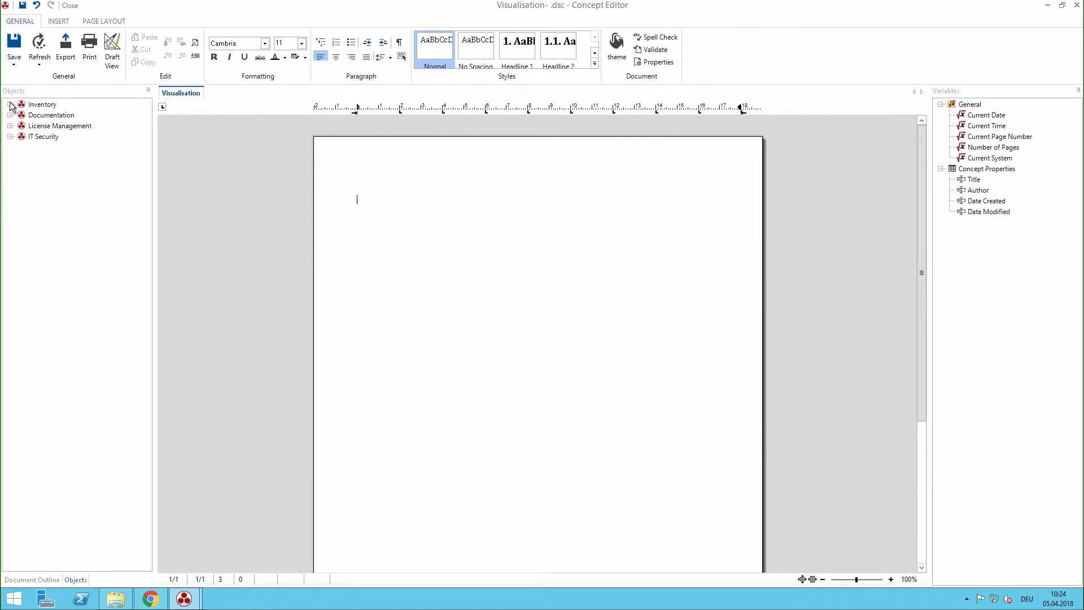
# - Insert the Network Map from itelio GmbH's Infrastructure standard maps into the blank page of the Visualisation concept
pyautogui.click(10, 105)
pyautogui.click(19, 125)
pyautogui.click(29, 137)
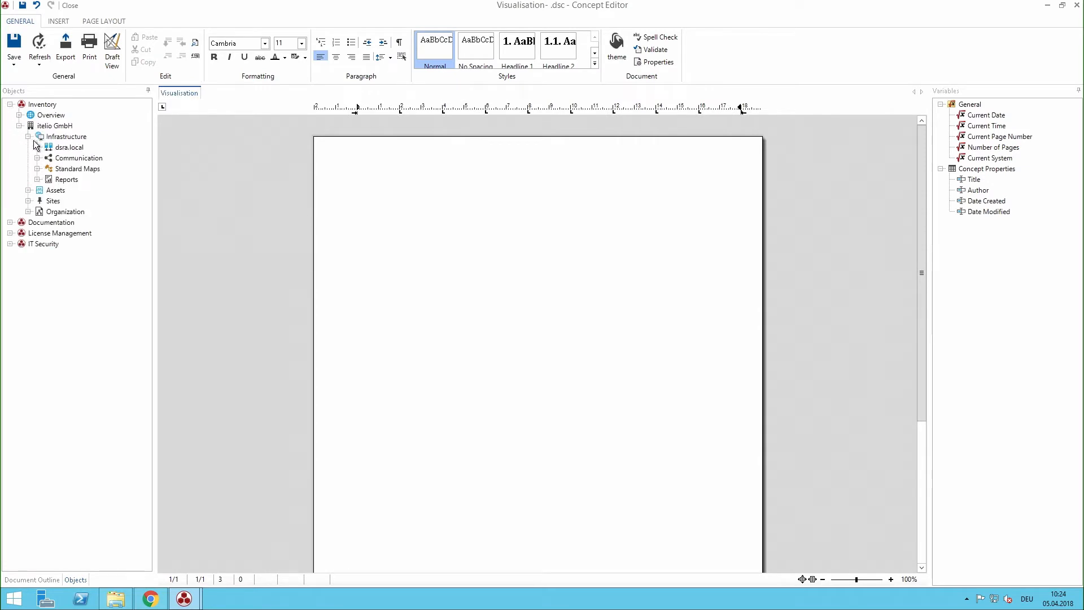
pyautogui.click(37, 168)
pyautogui.moveTo(90, 182); pyautogui.dragTo(602, 256)
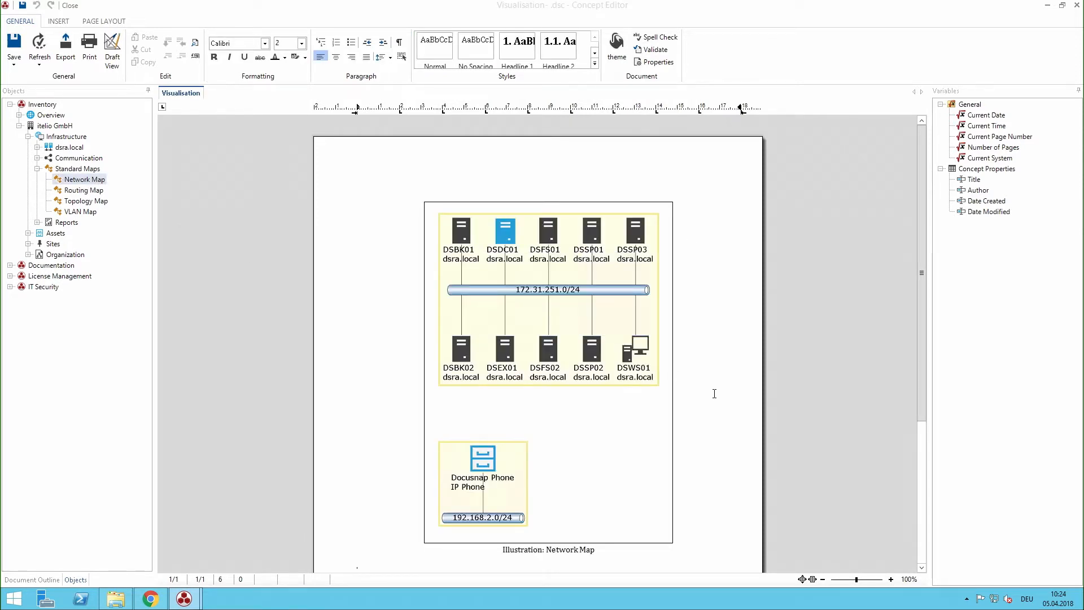
# - Add a page break below the Network Map illustration and insert the Topology Map on the new page
pyautogui.scroll(-3, 713, 396)
pyautogui.click(649, 411)
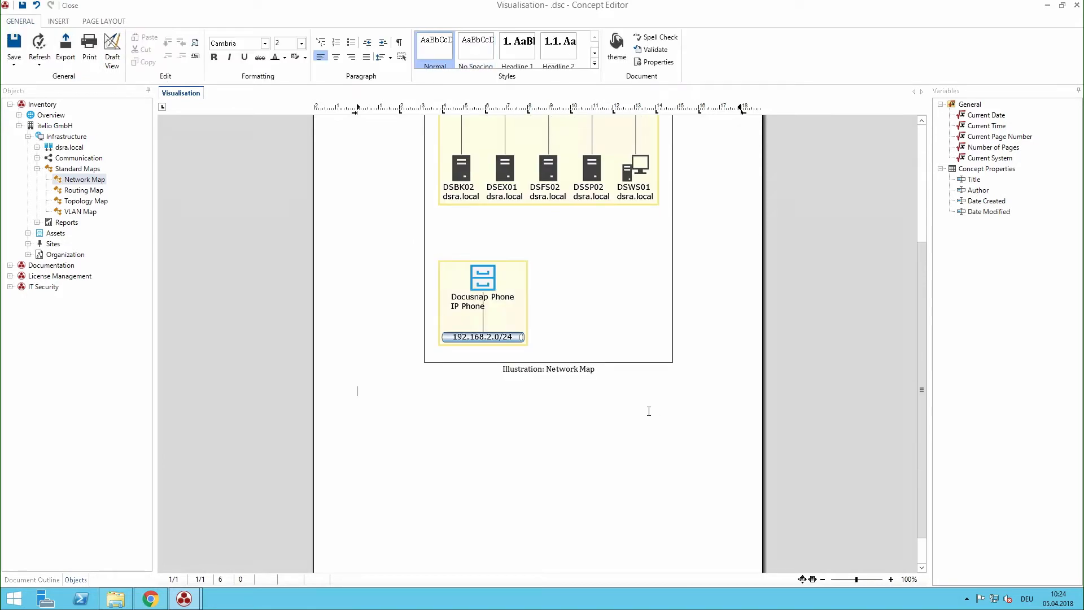
pyautogui.hotkey('ctrl', 'Return')
pyautogui.moveTo(86, 201); pyautogui.dragTo(483, 556)
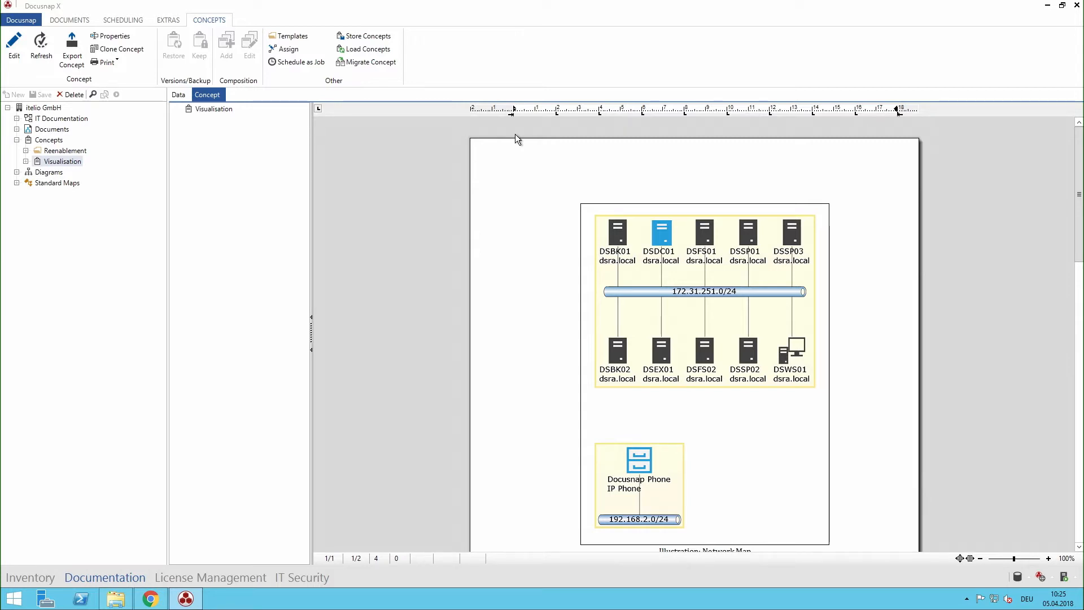
# - Start scheduling a documentation job for itelio GmbH with the Security Incident and Visualisation concepts, exporting only PDF and DOCX
pyautogui.click(310, 66)
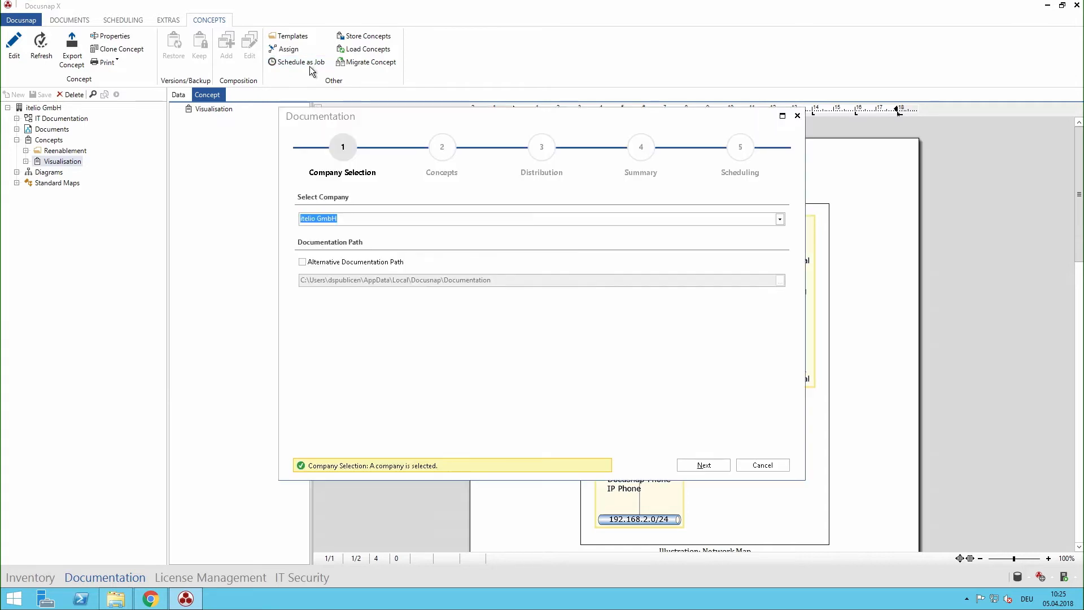
pyautogui.click(704, 465)
pyautogui.click(306, 284)
pyautogui.click(306, 297)
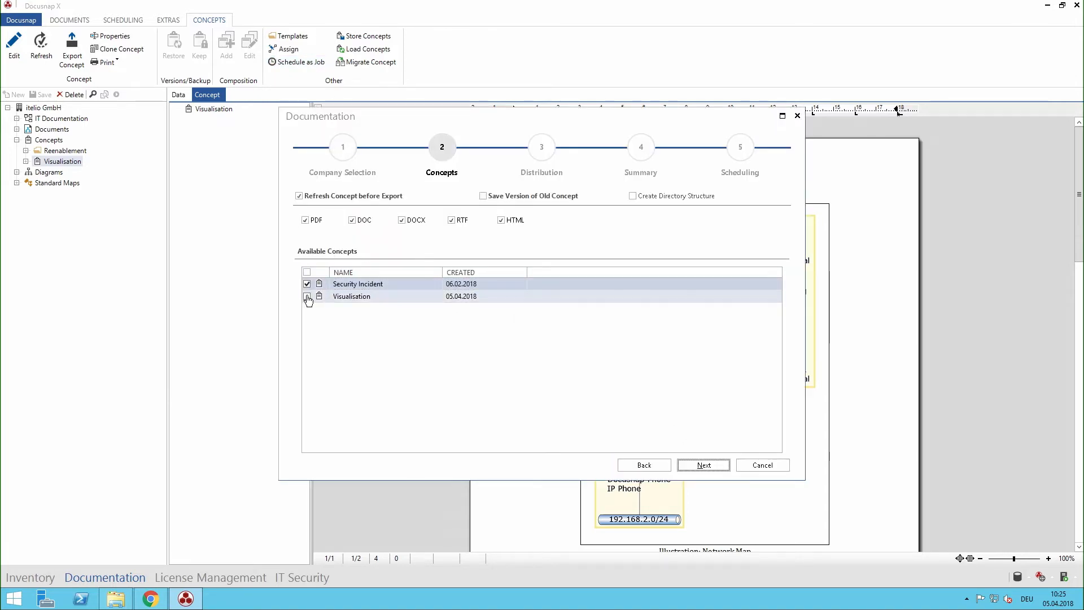
pyautogui.click(364, 220)
pyautogui.click(452, 220)
pyautogui.click(502, 222)
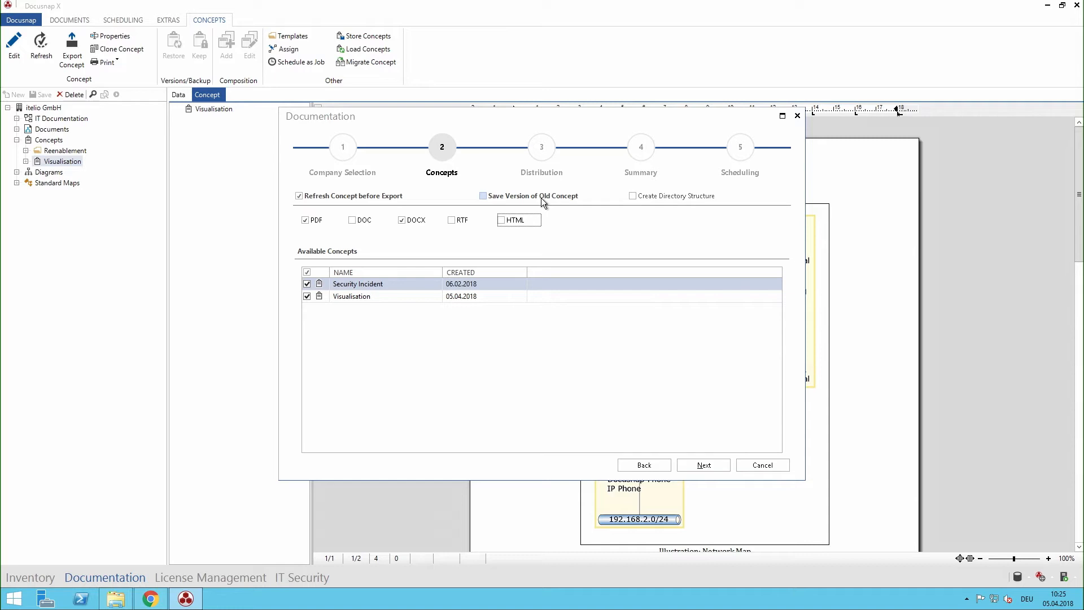
# - Enable E-Mail Distribution for the job to review its fields, disable it again and cancel the scheduling
pyautogui.click(700, 464)
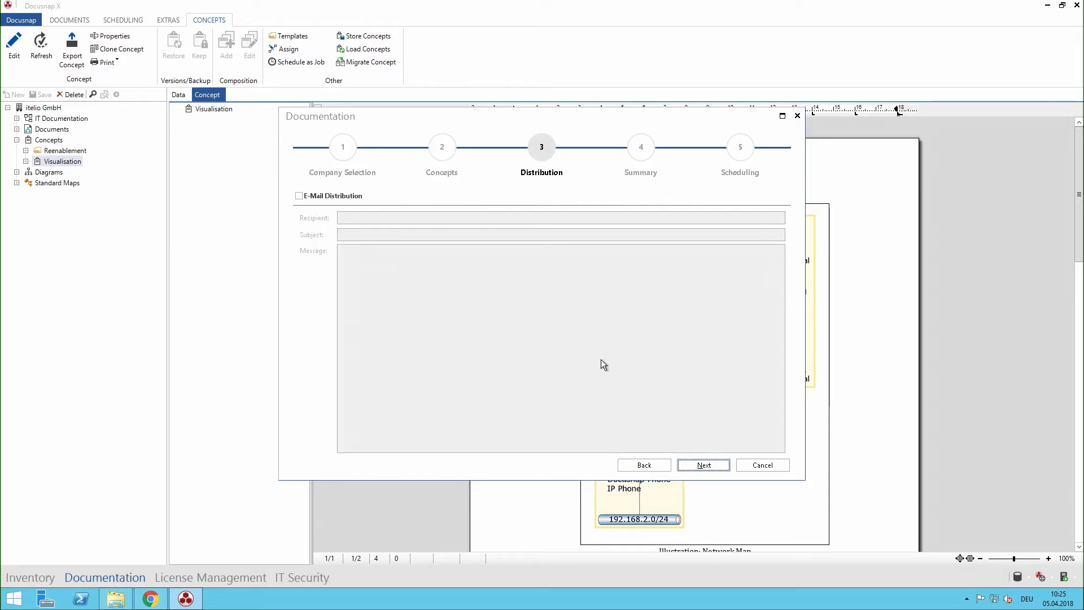
pyautogui.click(346, 197)
pyautogui.click(363, 217)
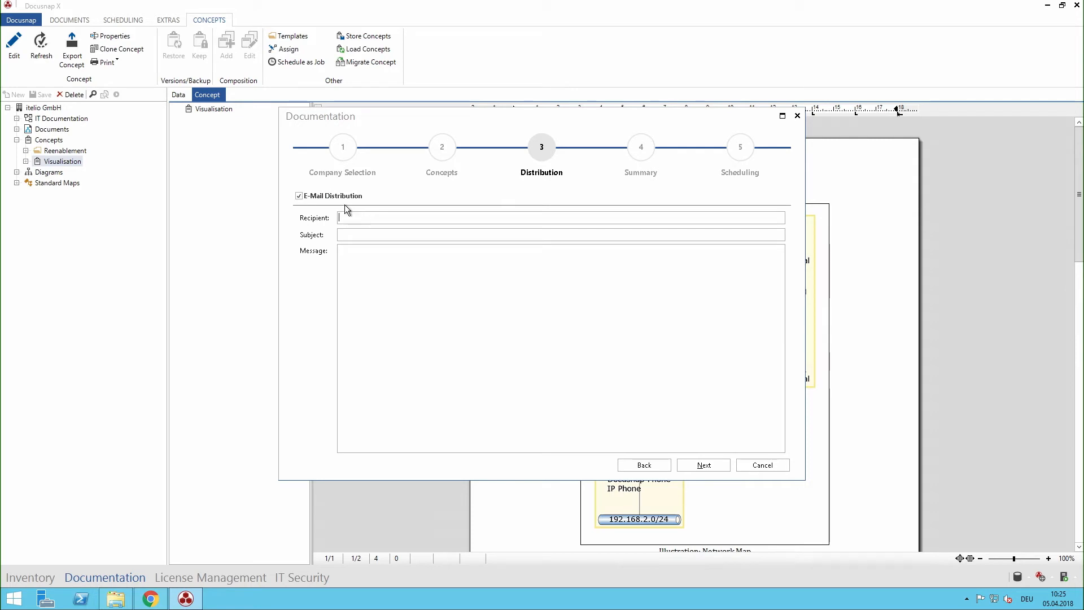
pyautogui.click(341, 201)
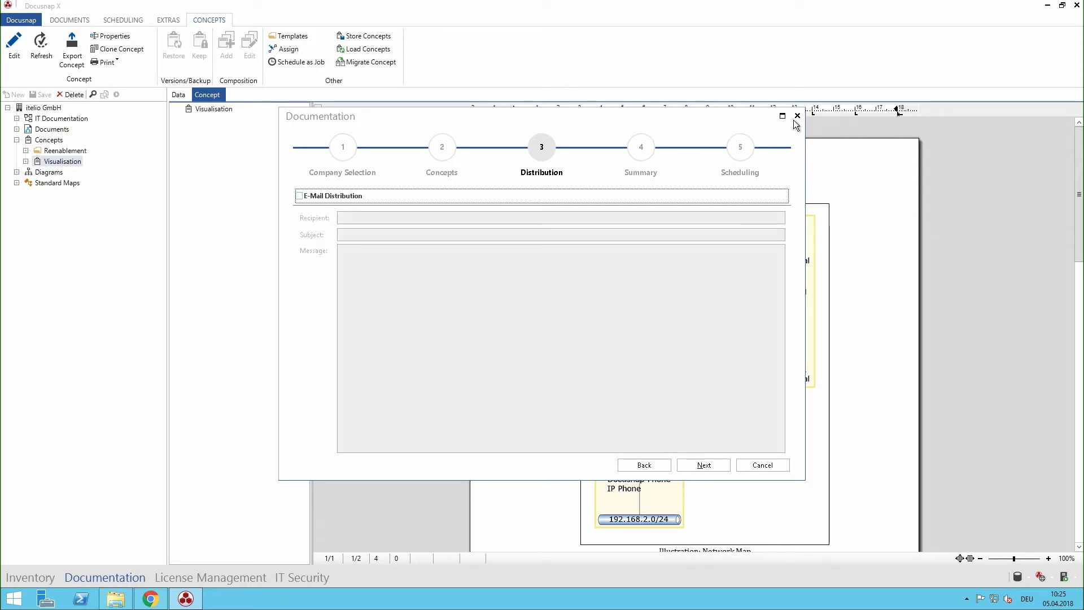
pyautogui.click(771, 466)
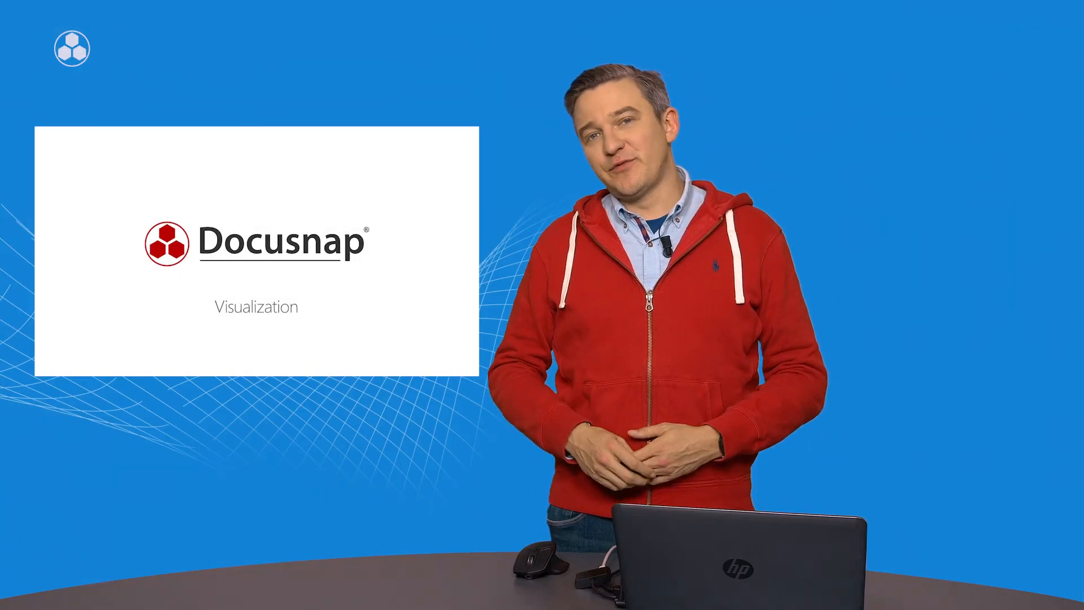